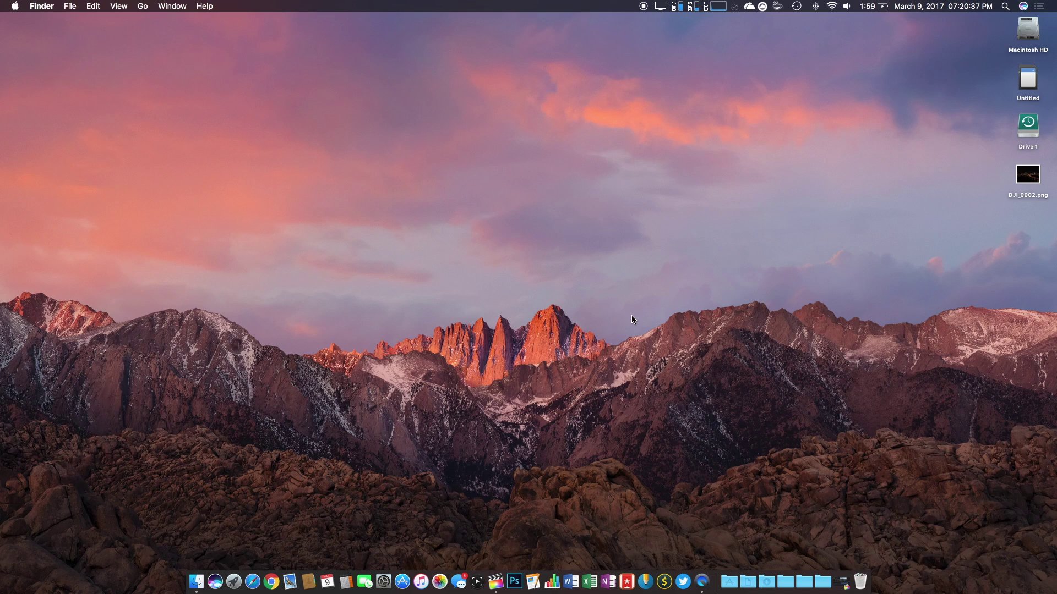
# Step: Open the Dock's Projects folder in Finder, go into In Progress and select Mavic ATTI Mode
pyautogui.click(804, 581)
pyautogui.click(837, 543)
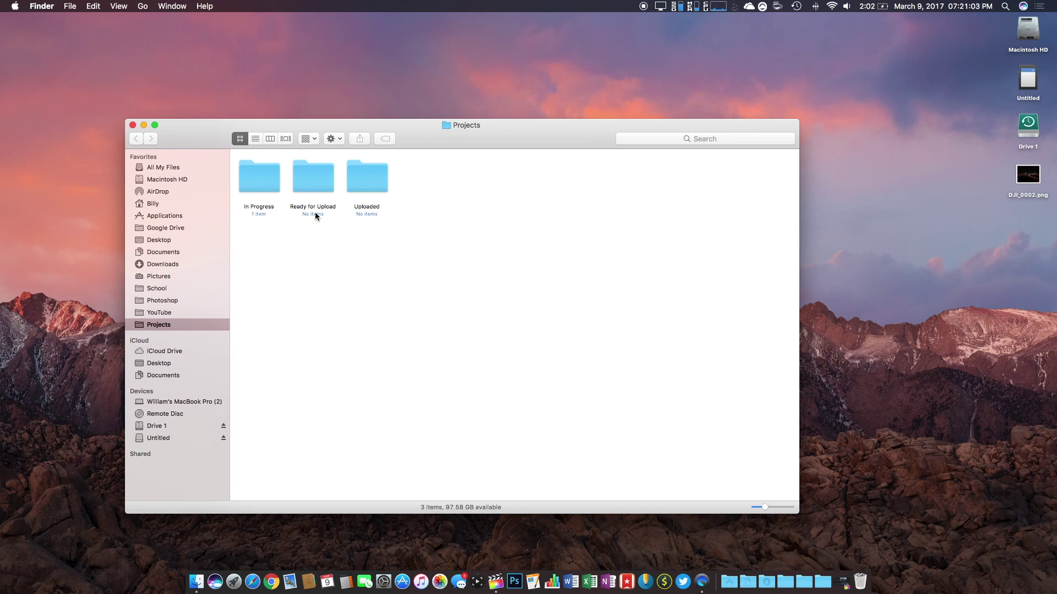
pyautogui.click(269, 177)
pyautogui.doubleClick(272, 176)
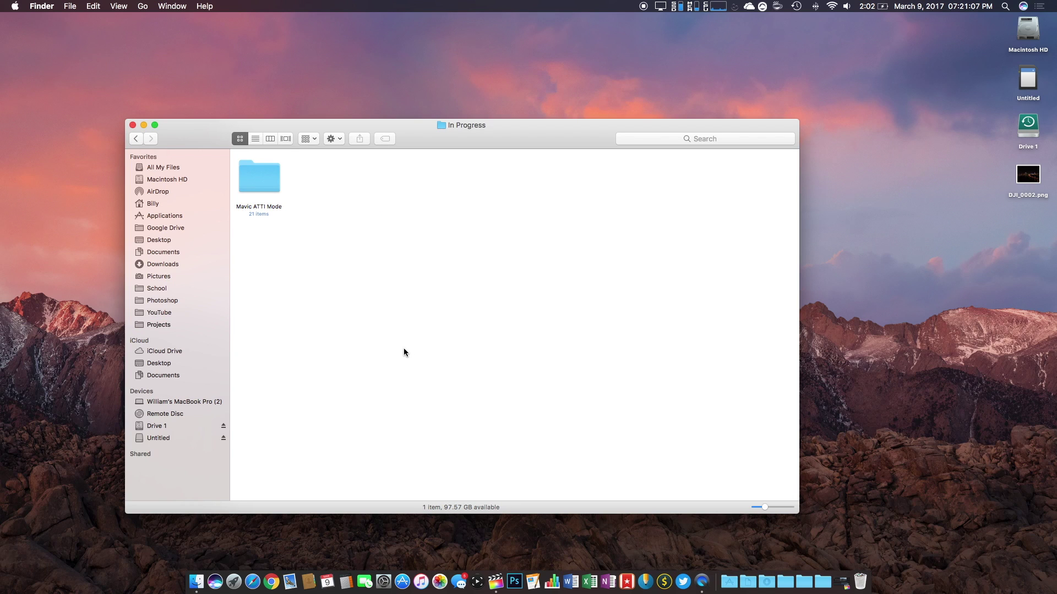
pyautogui.click(266, 179)
# Step: Open the Mavic ATTI Mode folder to list its P10303xx MP4 clips and PNG images
pyautogui.doubleClick(266, 180)
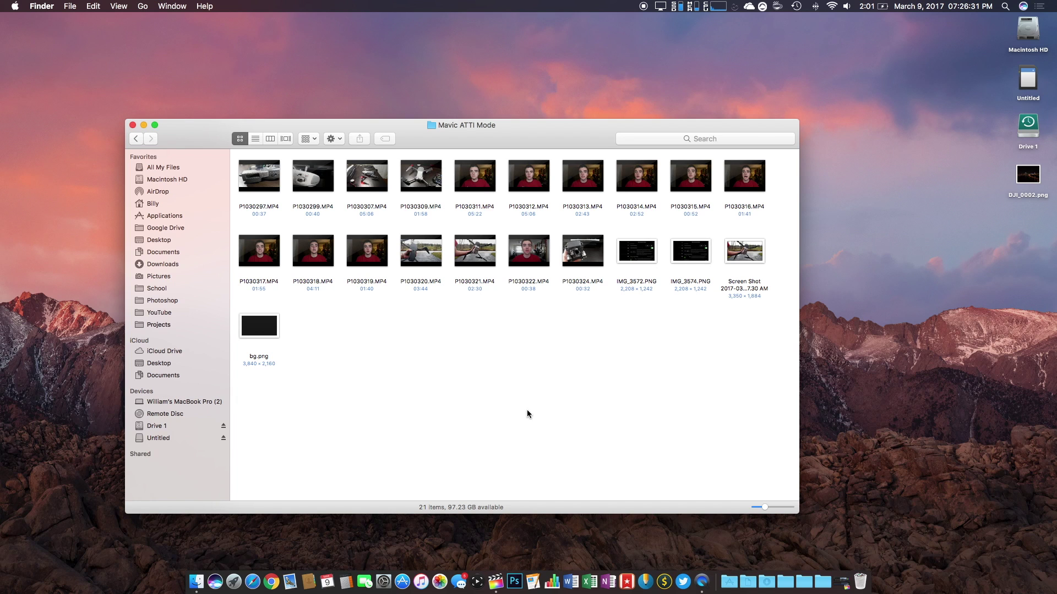
# Step: In Final Cut Pro, add a new event named 'Mavic ATTI' to the YouTube library
pyautogui.click(497, 583)
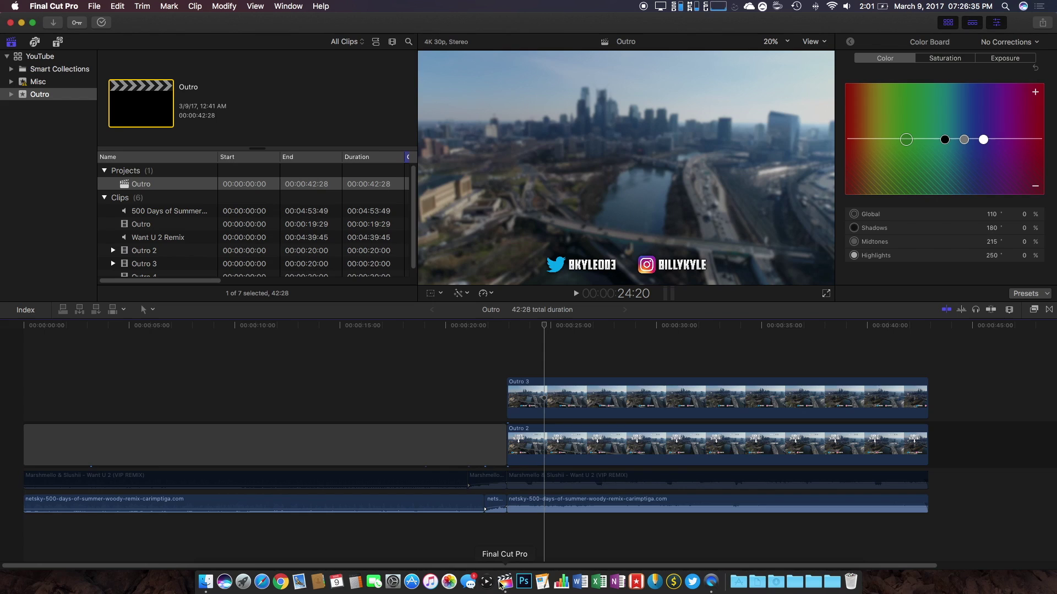
pyautogui.rightClick(34, 230)
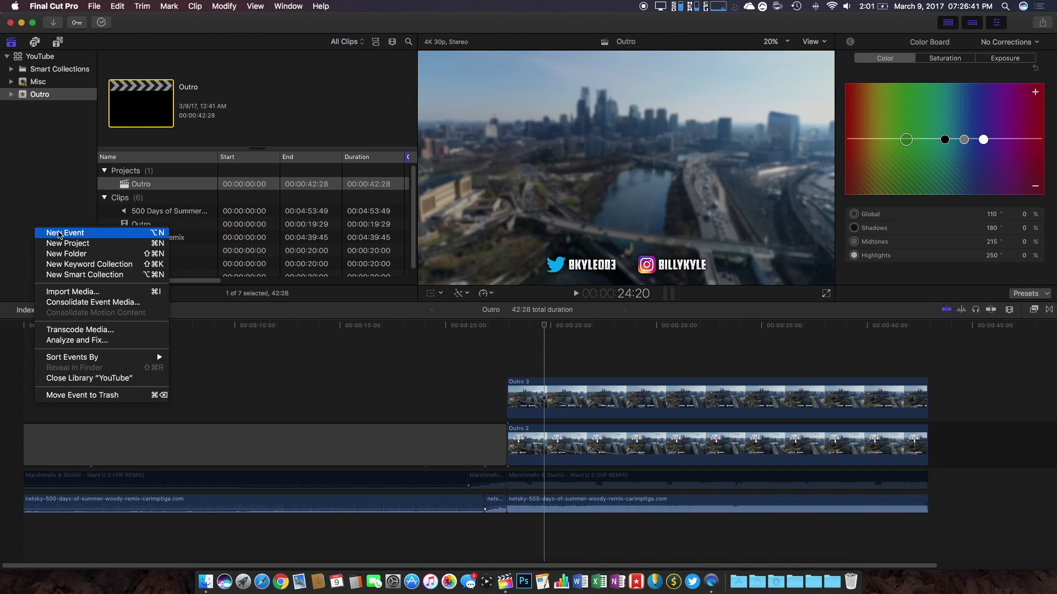
pyautogui.click(62, 233)
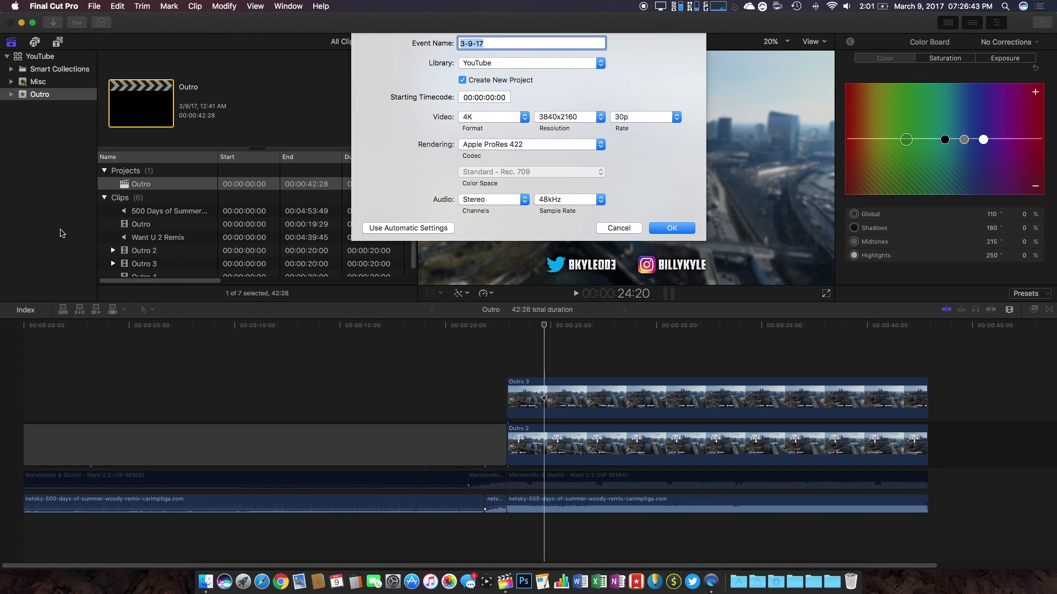
pyautogui.write('Mavic ATTI')
pyautogui.click(664, 227)
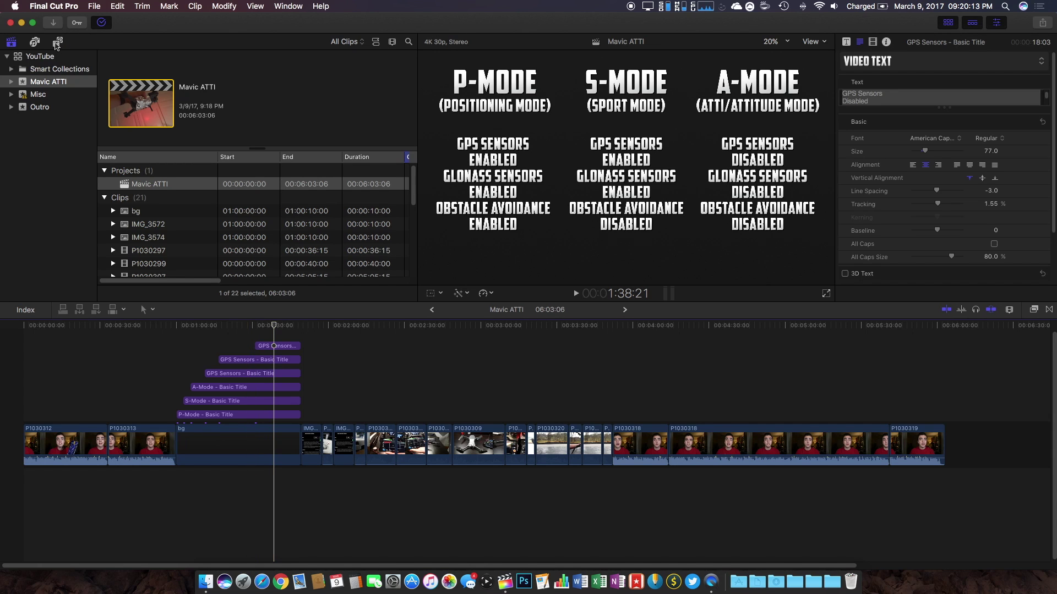
# Step: Browse the installed titles and inspect the GPS Sensors title in the timeline
pyautogui.click(57, 42)
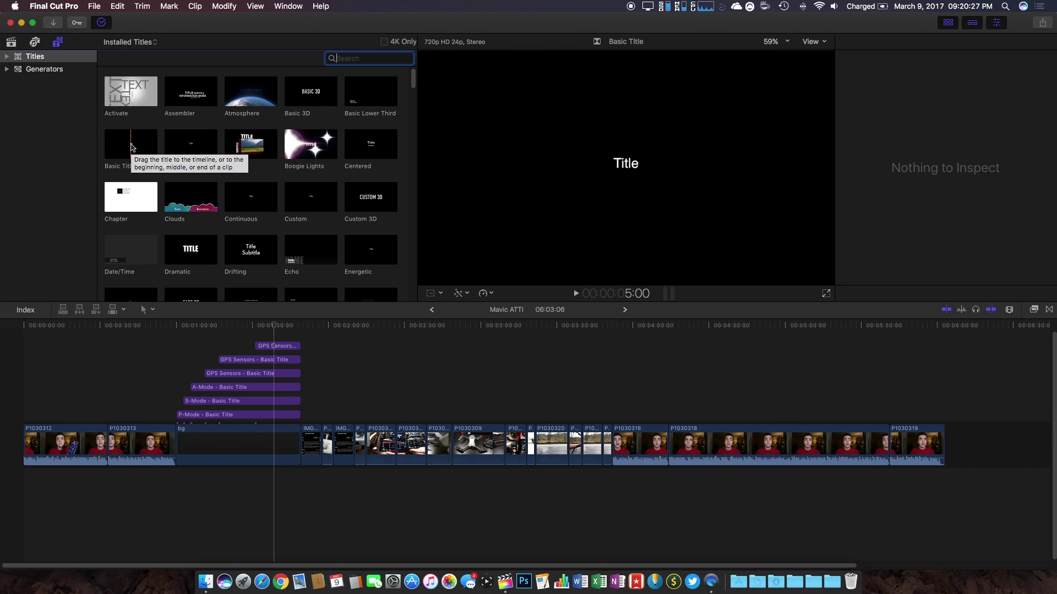
pyautogui.click(278, 405)
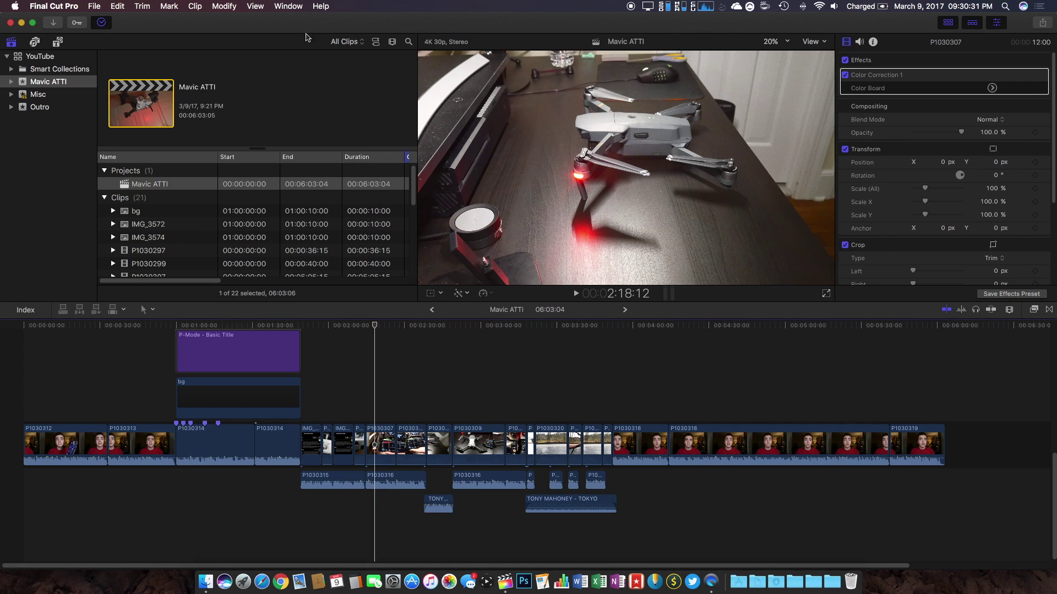
# Step: Open the Record Voiceover panel from the Window menu, then close it
pyautogui.click(289, 7)
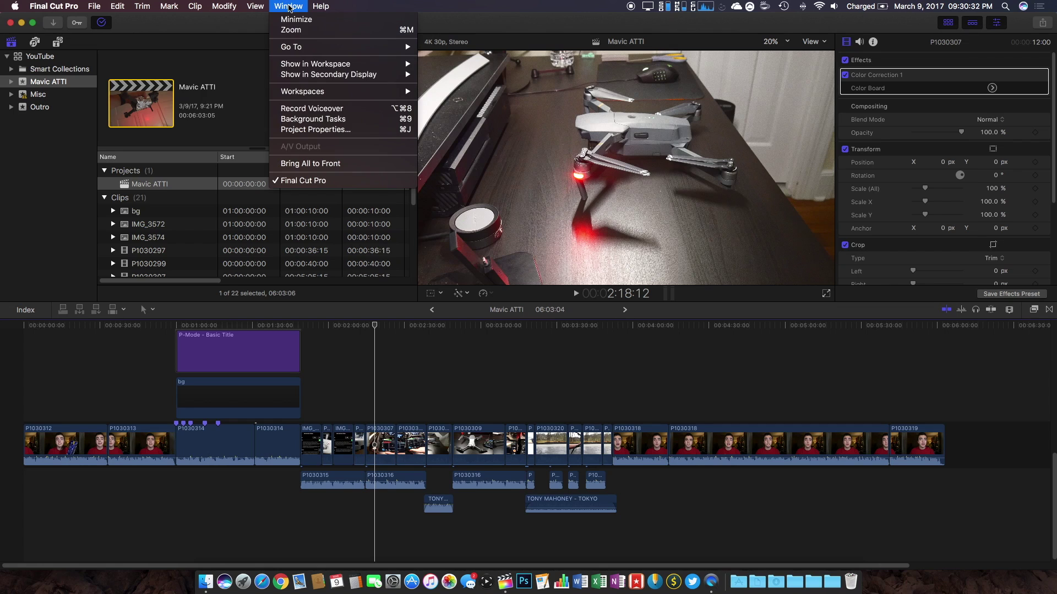
pyautogui.click(312, 110)
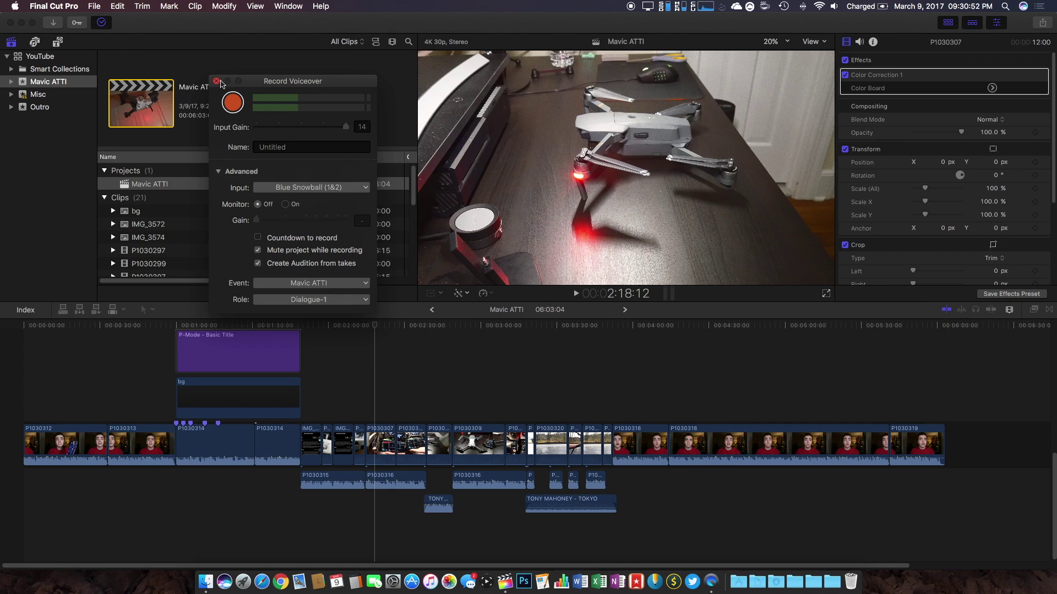
pyautogui.click(216, 81)
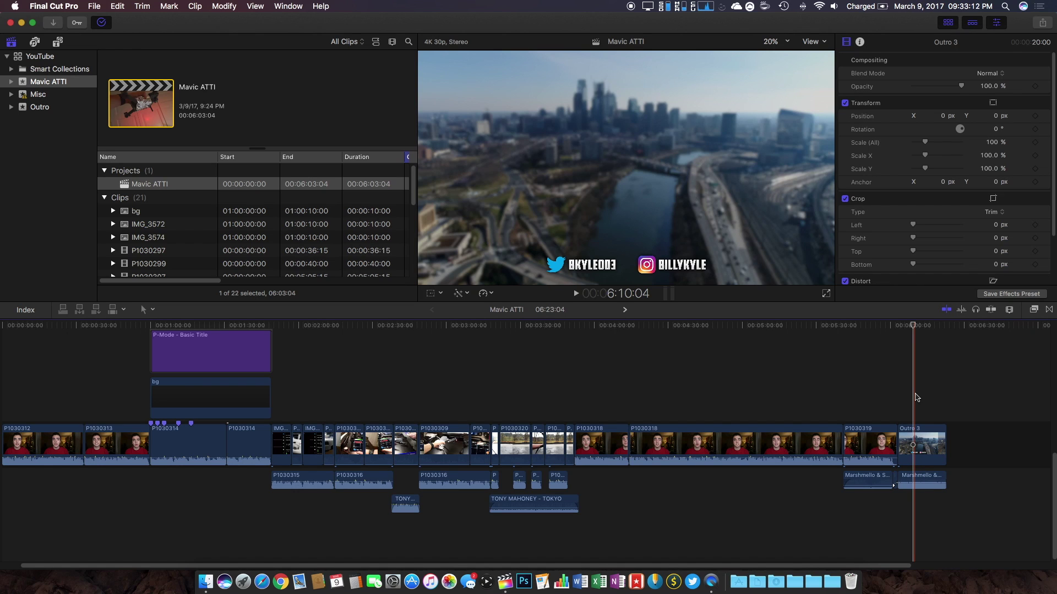
pyautogui.click(33, 108)
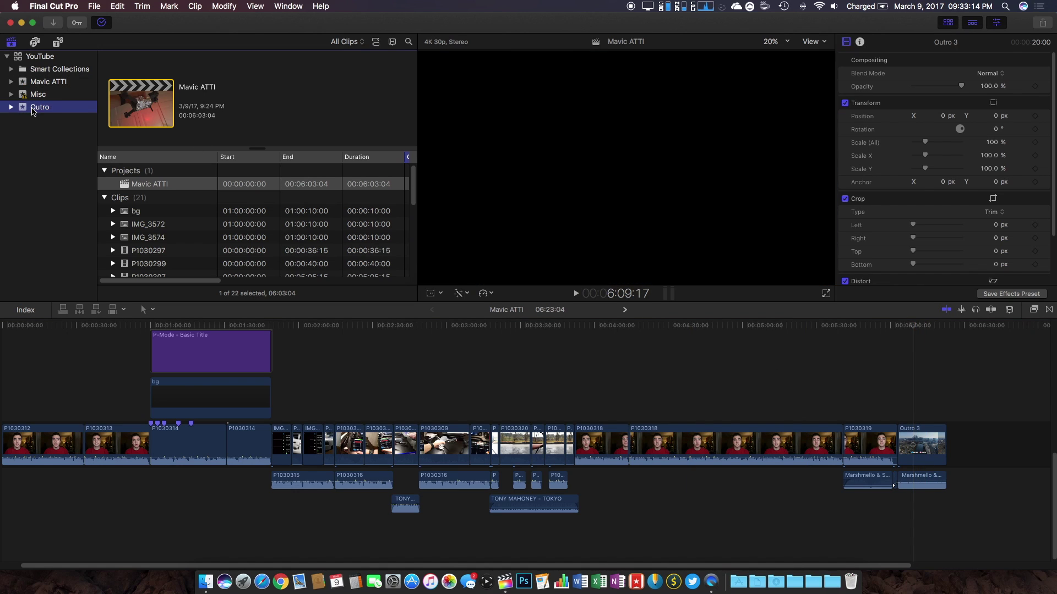
pyautogui.click(130, 186)
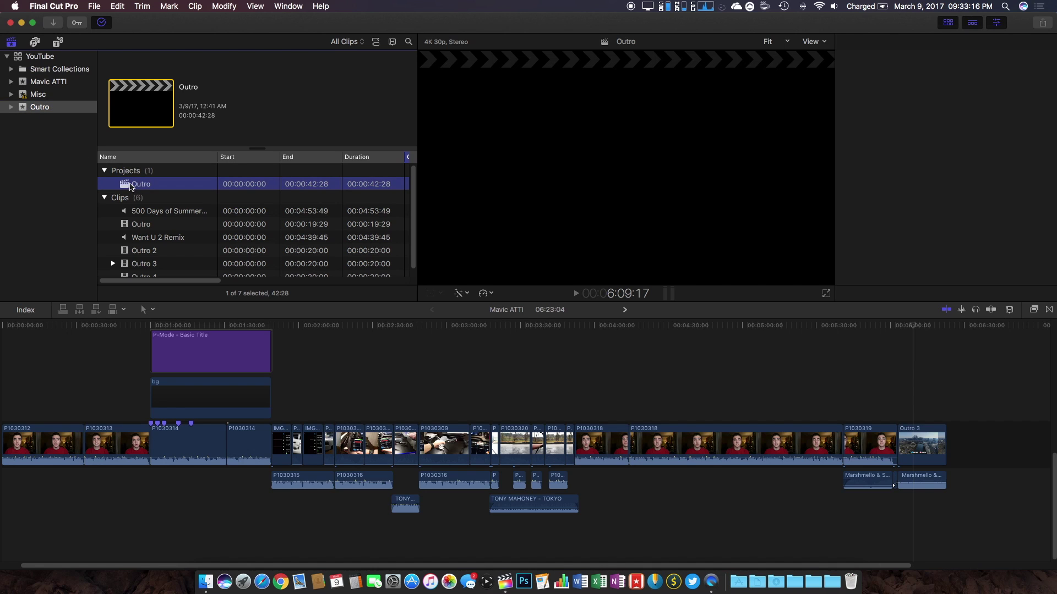
pyautogui.doubleClick(131, 185)
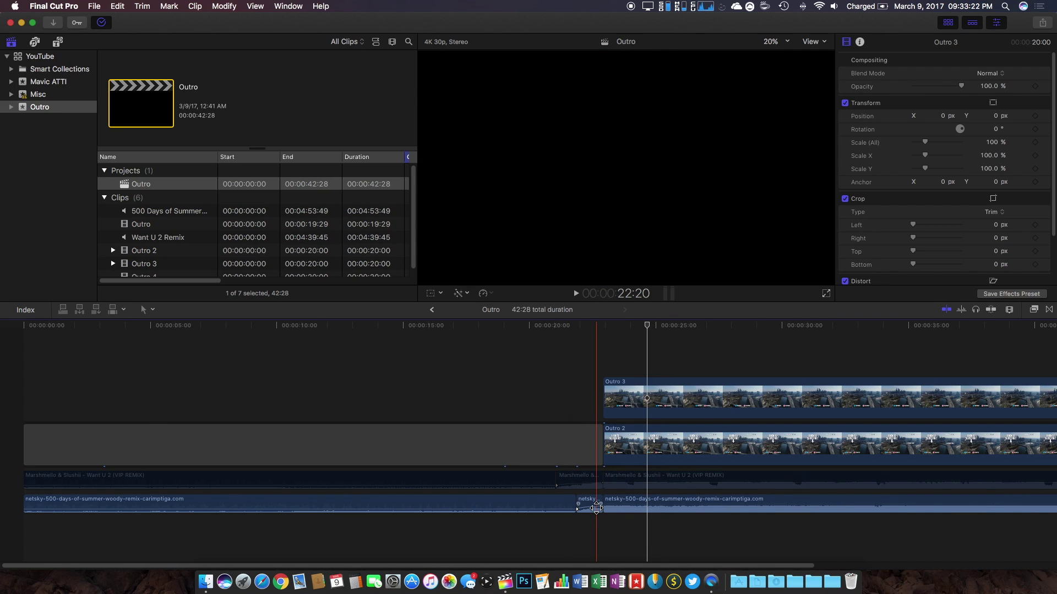
pyautogui.click(39, 94)
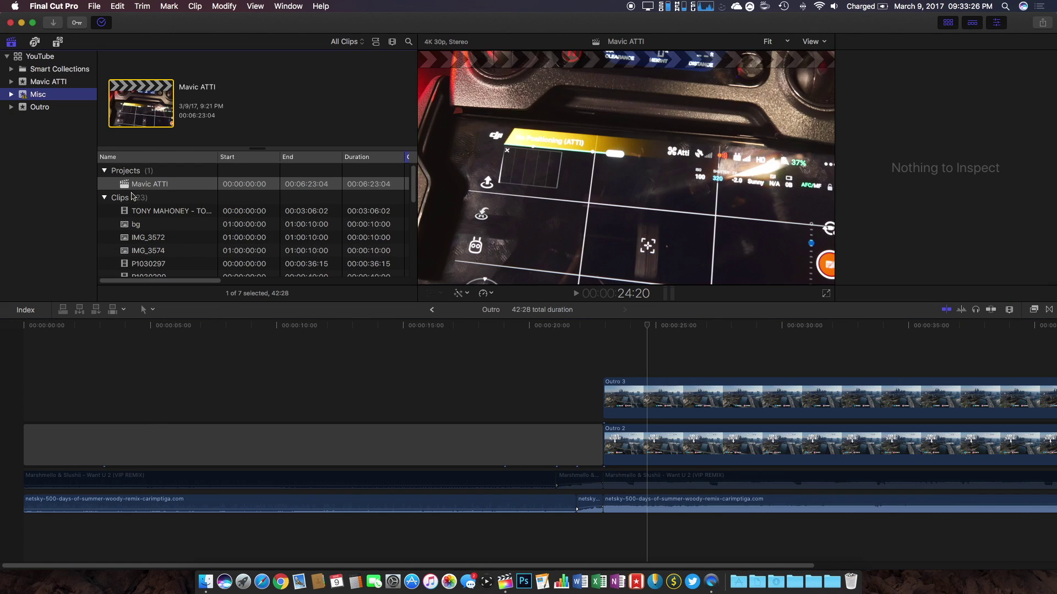
pyautogui.click(125, 189)
pyautogui.doubleClick(124, 185)
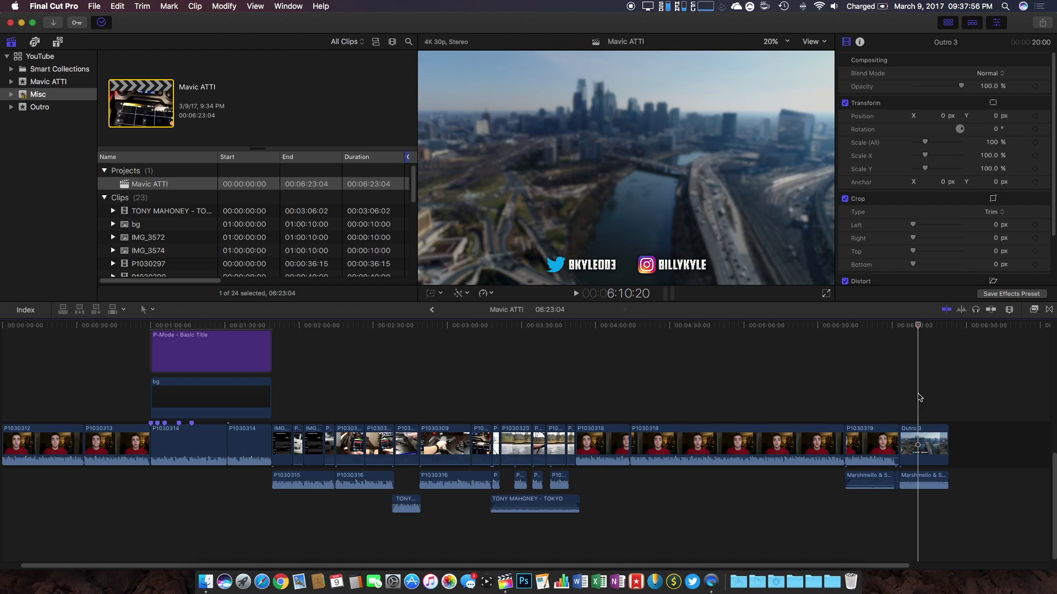
# Step: Export the project as master file Mavic ATTI.mov into Projects > In Progress > Mavic ATTI Mode
pyautogui.press('super+e')
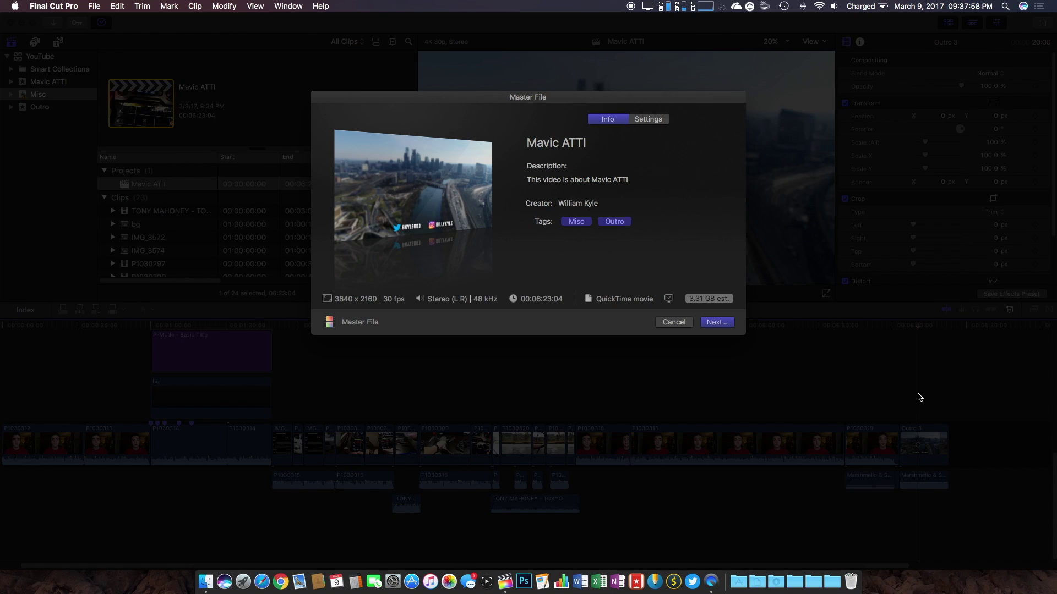
pyautogui.click(717, 323)
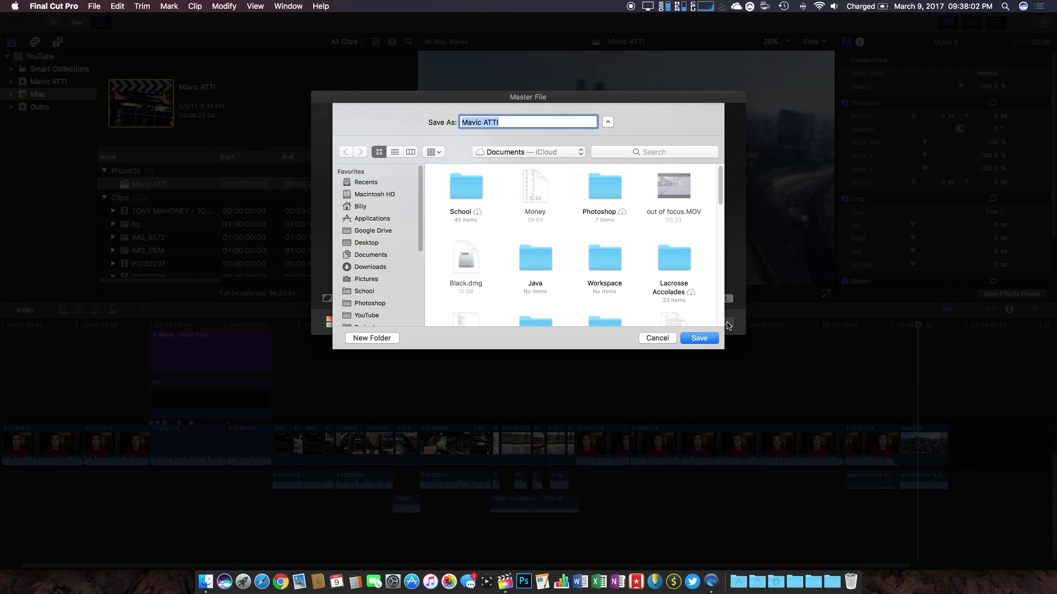
pyautogui.scroll(-3, 360, 300)
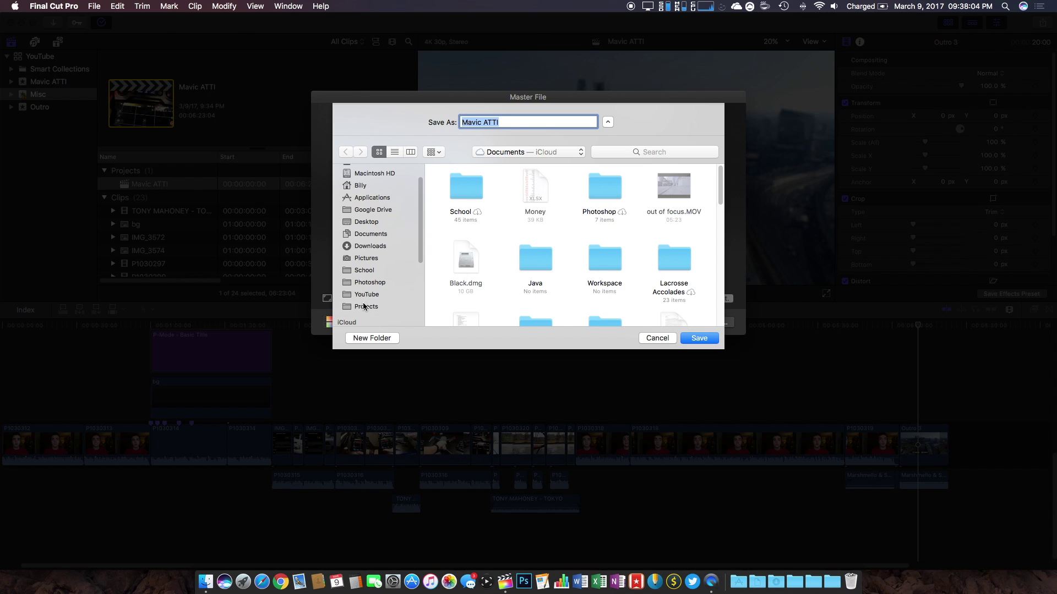
pyautogui.click(363, 307)
pyautogui.click(457, 198)
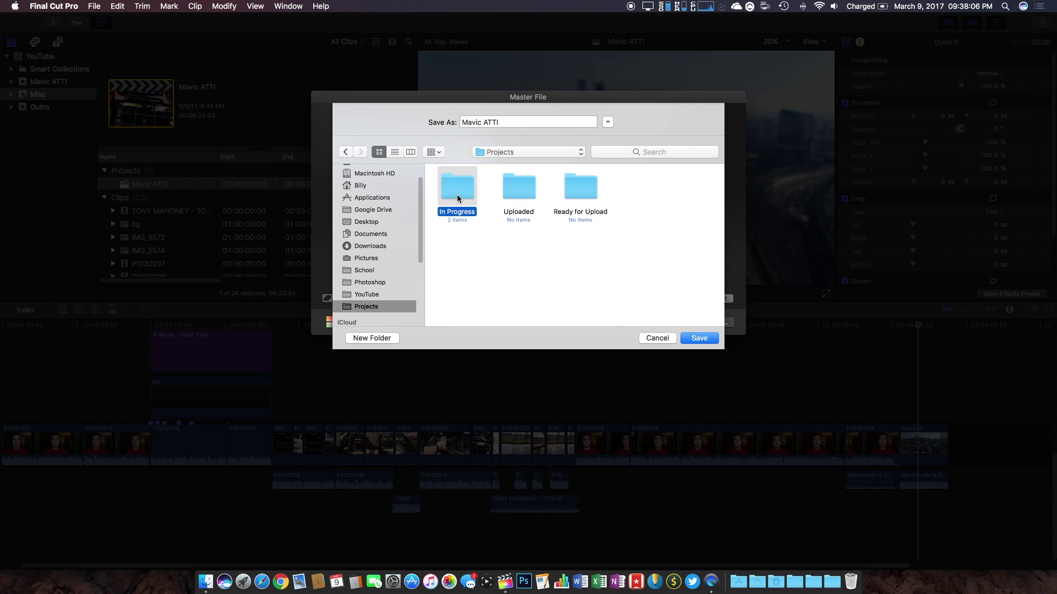
pyautogui.doubleClick(457, 199)
pyautogui.doubleClick(515, 188)
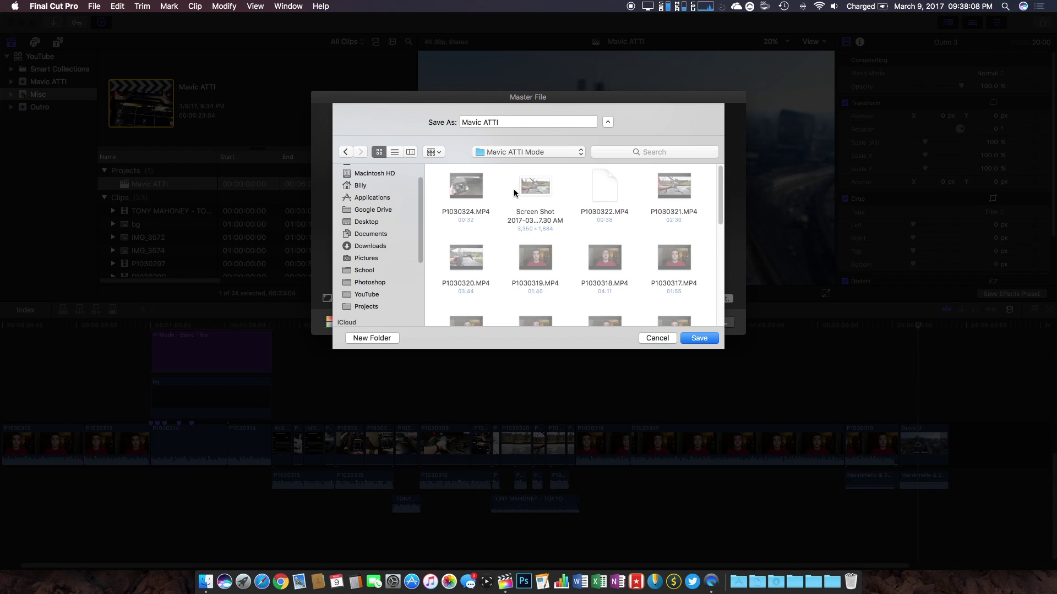
pyautogui.click(700, 338)
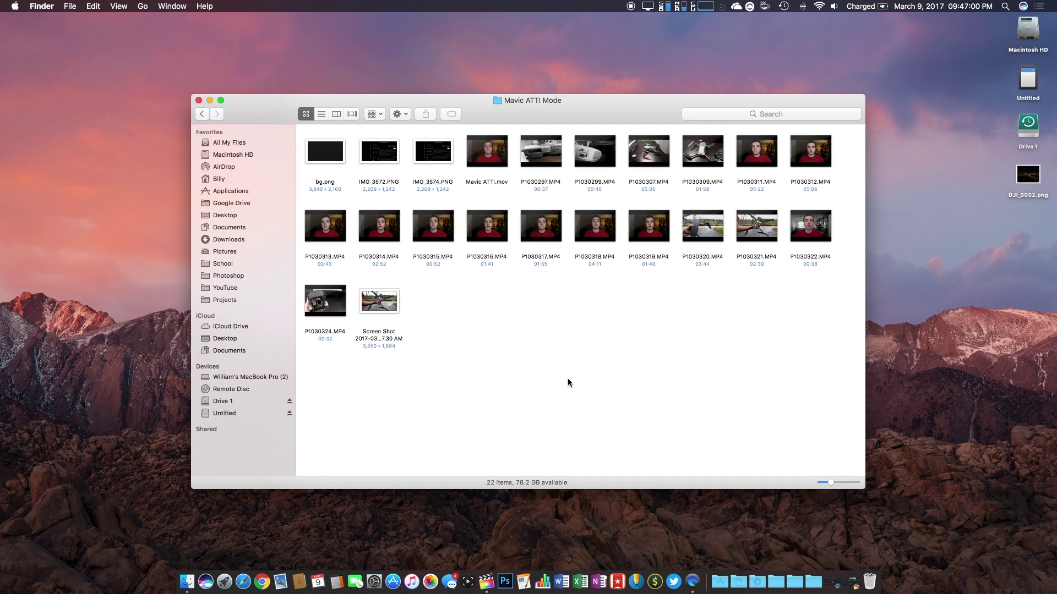
# Step: Preview the drone screenshot full-size with Quick Look, then close the preview
pyautogui.press('s')
pyautogui.press('space')
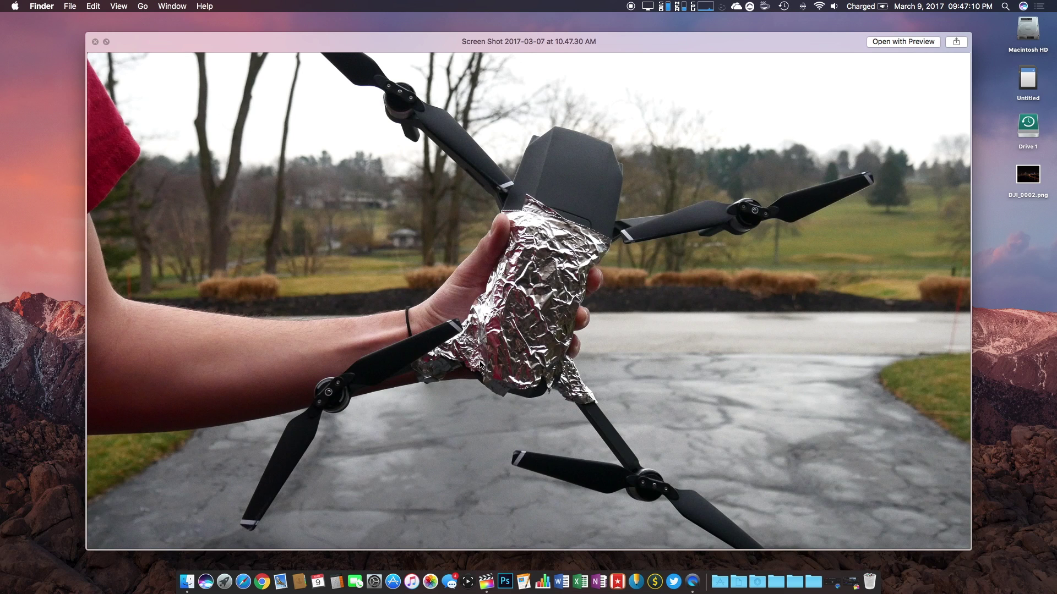
pyautogui.press('space')
# Step: Back in Final Cut Pro, dismiss the sharing destinations without exporting and minimise the editing window
pyautogui.click(487, 582)
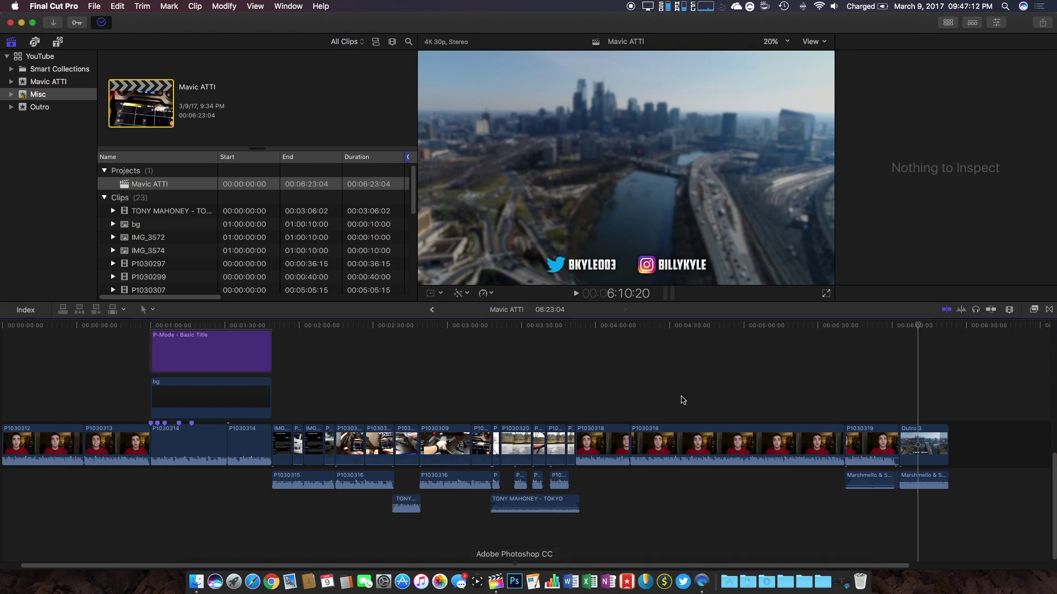
pyautogui.click(1043, 25)
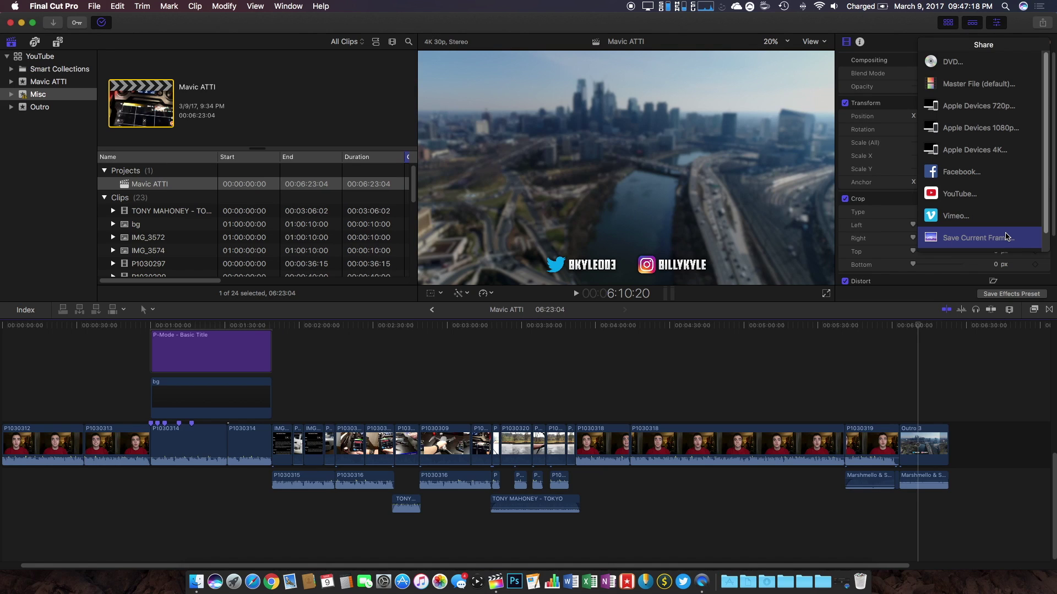
pyautogui.click(919, 29)
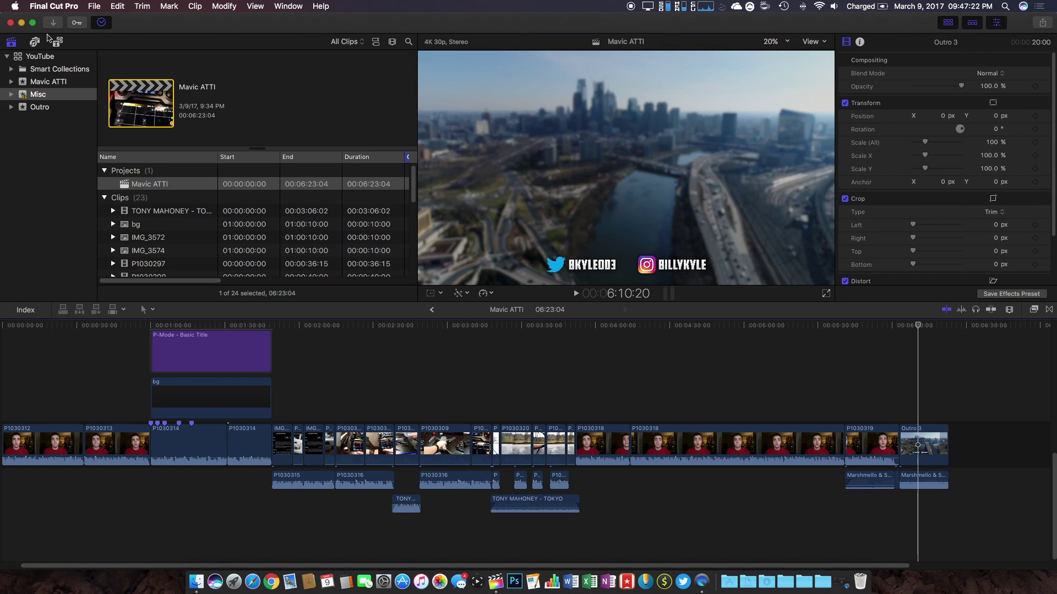
pyautogui.click(21, 23)
# Step: Launch Photoshop and open Thumbnail Template.psd from the YouTube folder
pyautogui.click(515, 318)
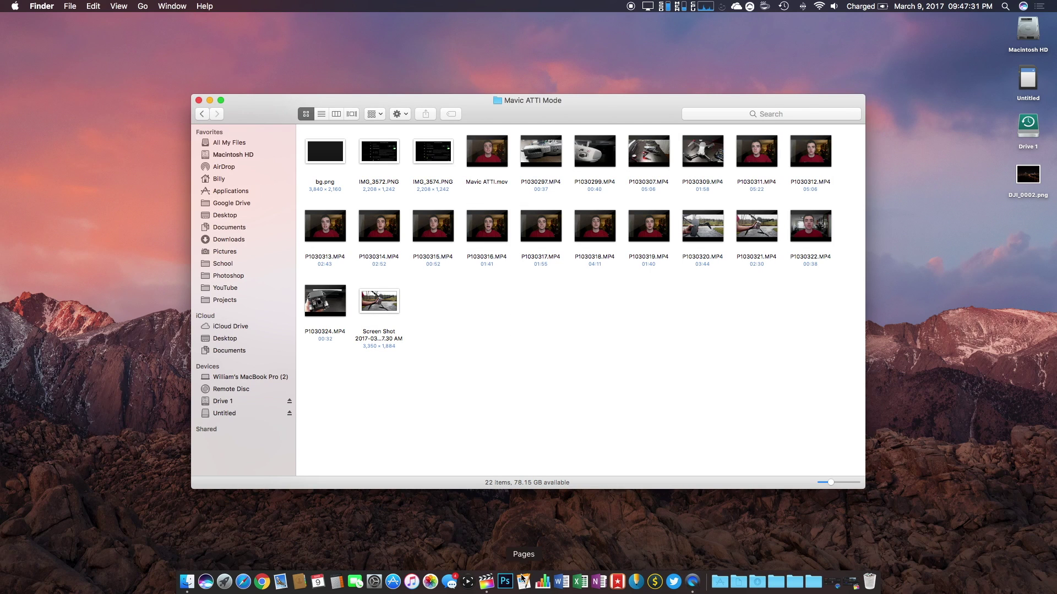
pyautogui.click(505, 581)
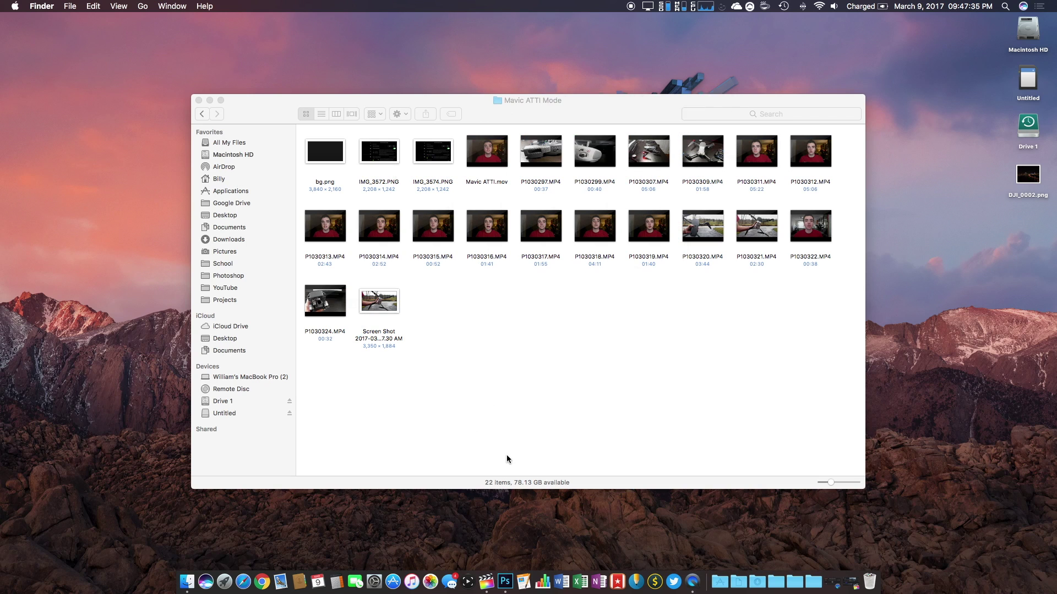
pyautogui.click(233, 286)
pyautogui.doubleClick(518, 189)
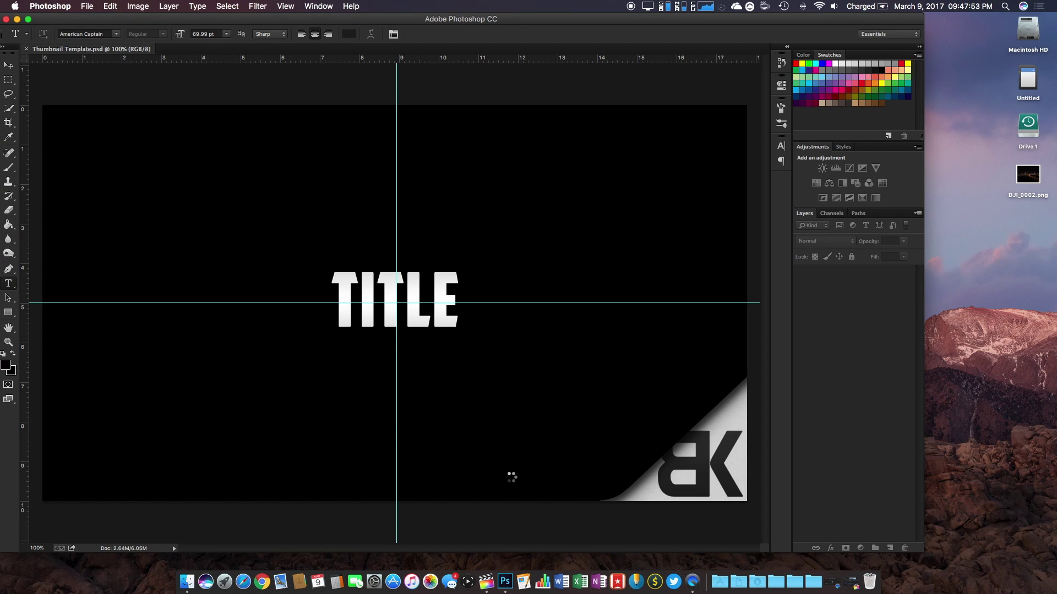
# Step: Drag the drone screenshot from Projects > In Progress > Mavic ATTI Mode onto the canvas and hide the White layer
pyautogui.click(187, 582)
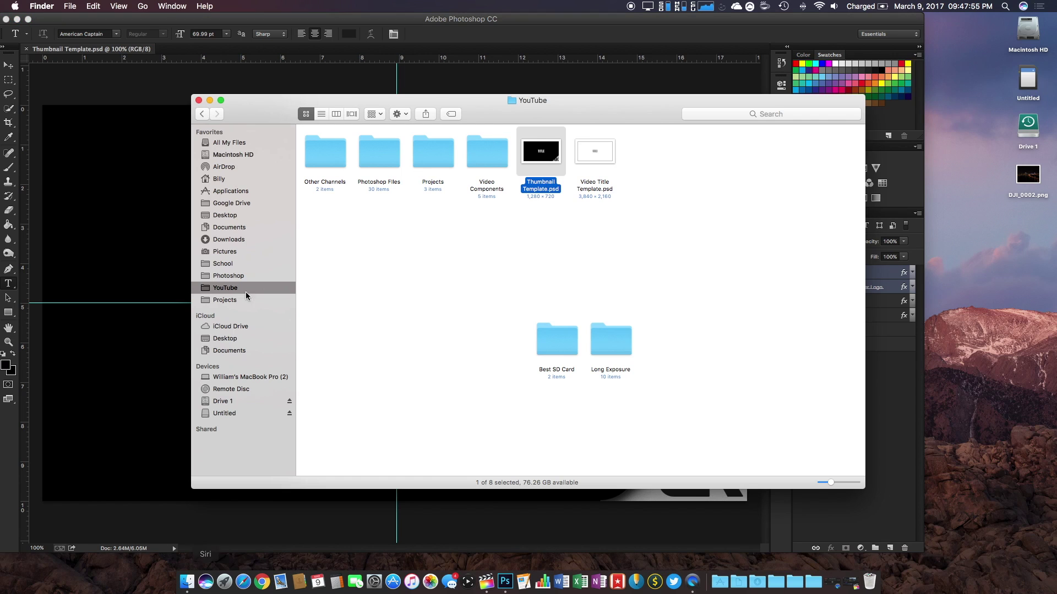
pyautogui.click(226, 301)
pyautogui.doubleClick(308, 159)
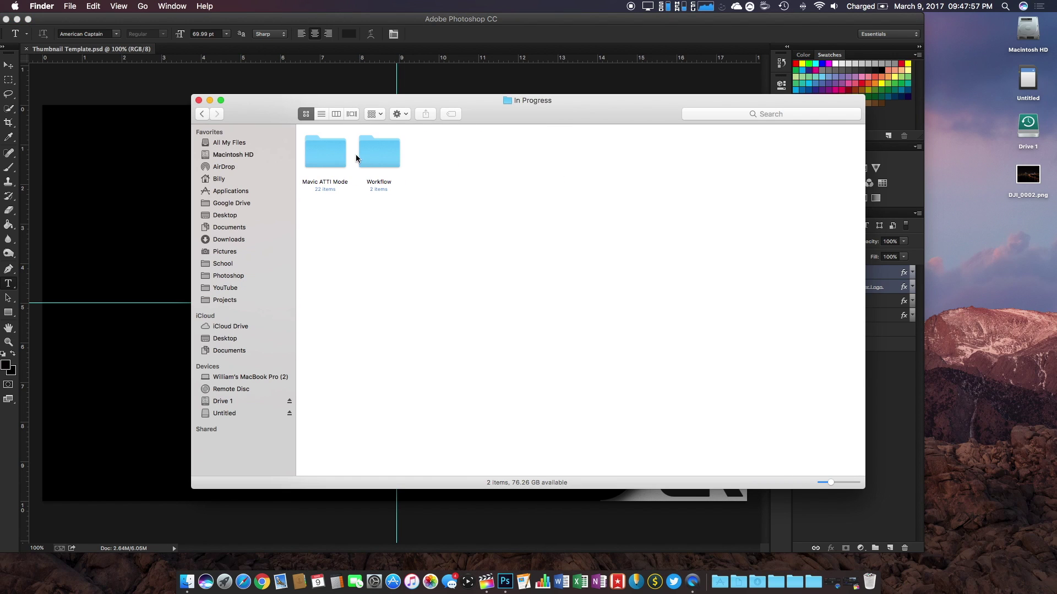
pyautogui.click(315, 156)
pyautogui.doubleClick(315, 156)
pyautogui.moveTo(386, 307); pyautogui.dragTo(184, 330)
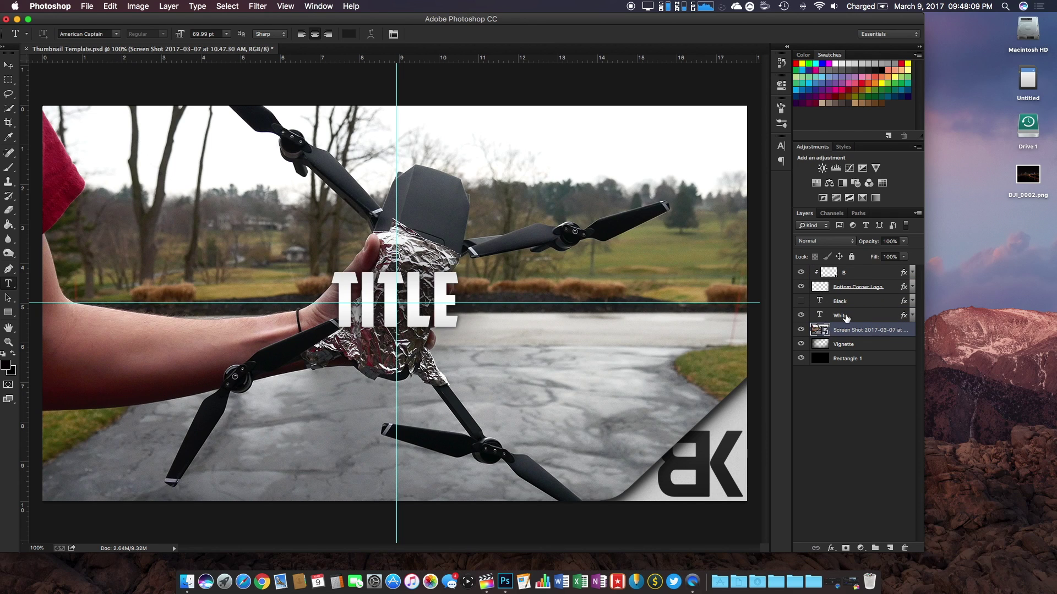
pyautogui.click(801, 316)
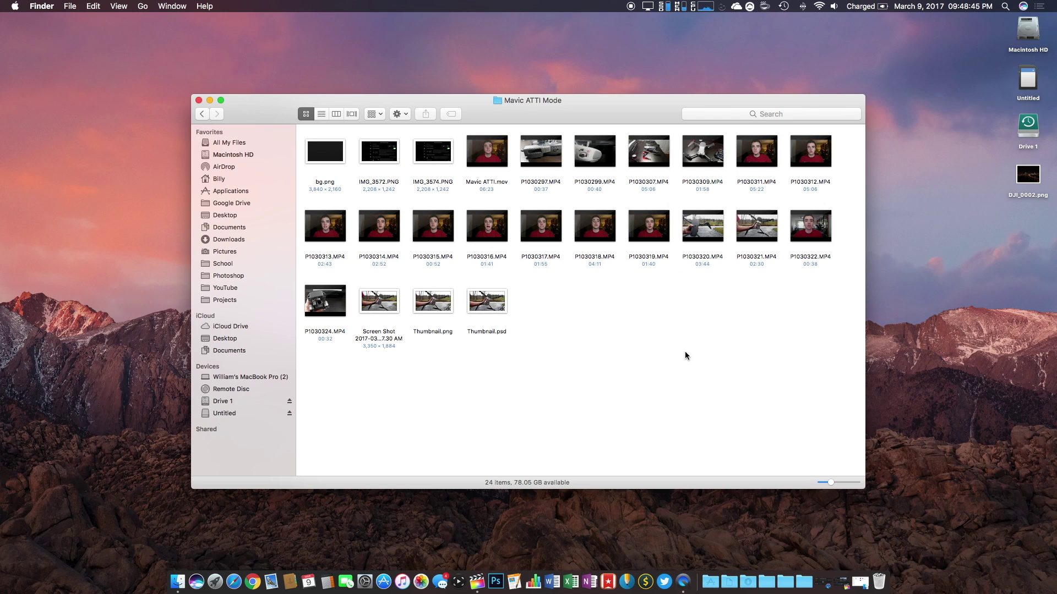
pyautogui.click(503, 305)
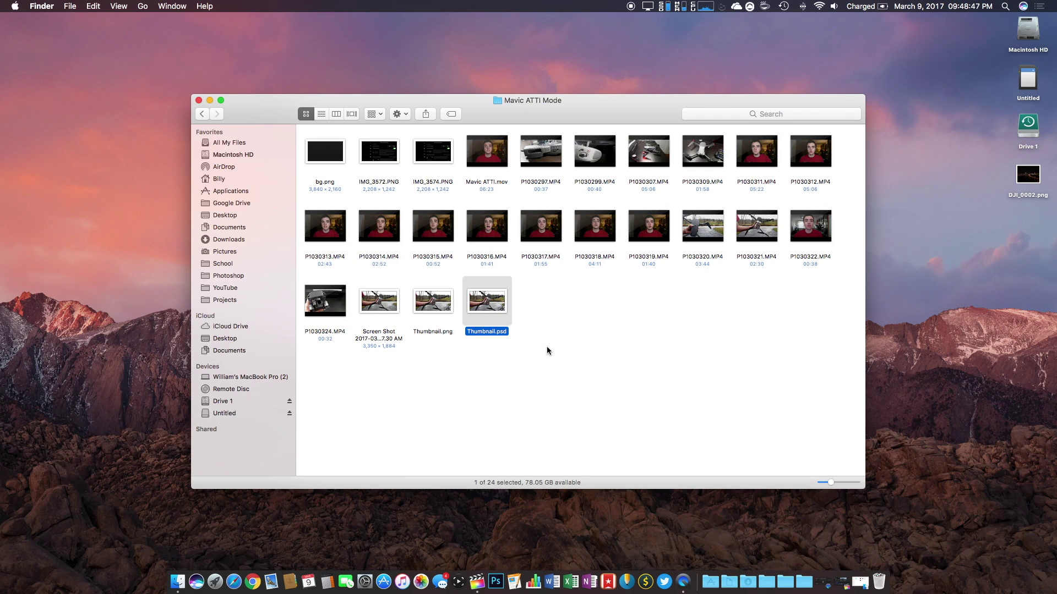
pyautogui.press('space')
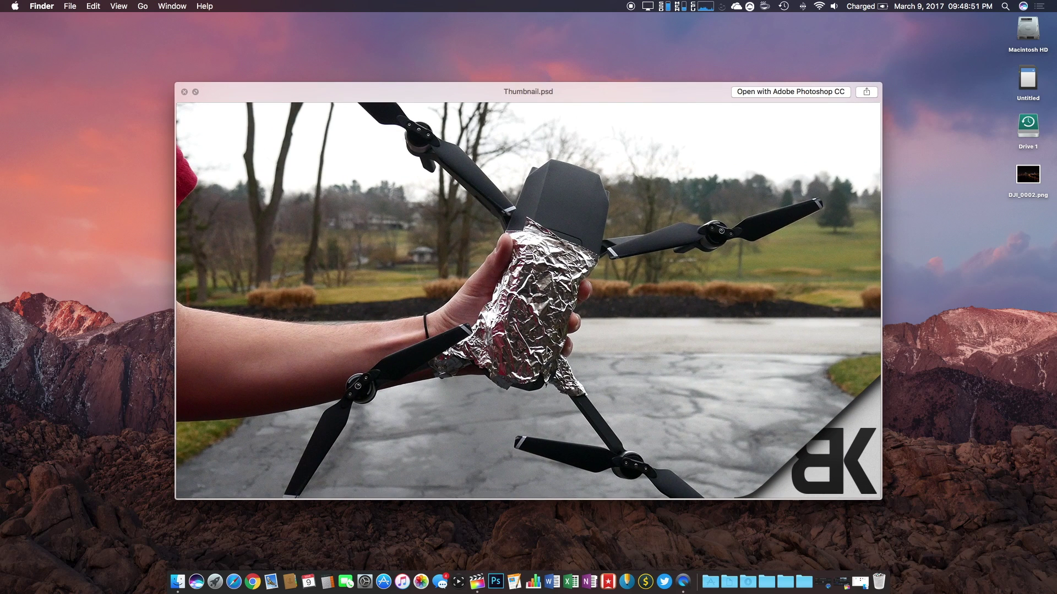
pyautogui.press('Left')
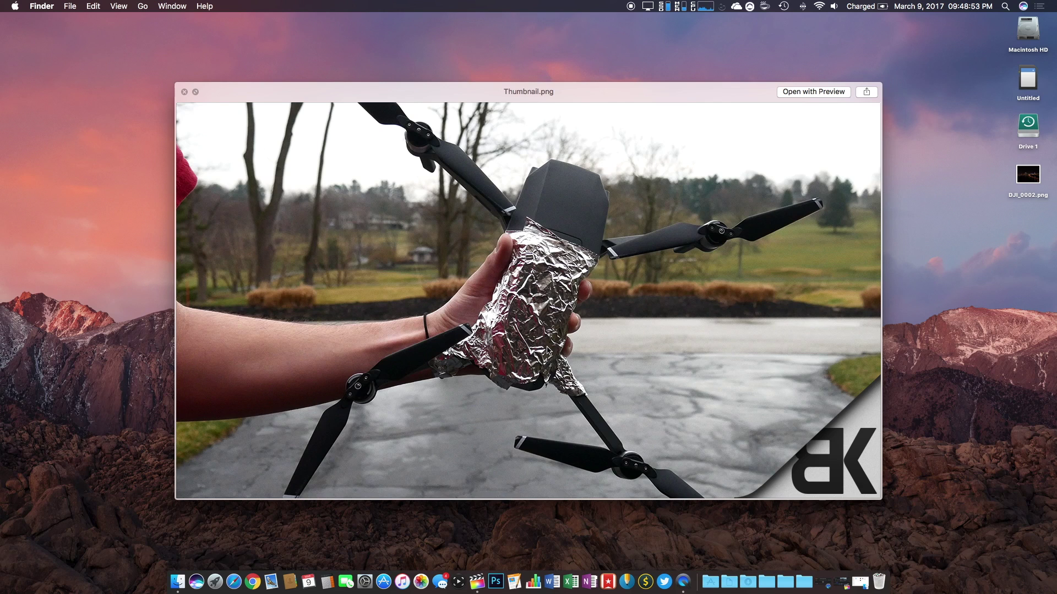
pyautogui.press('space')
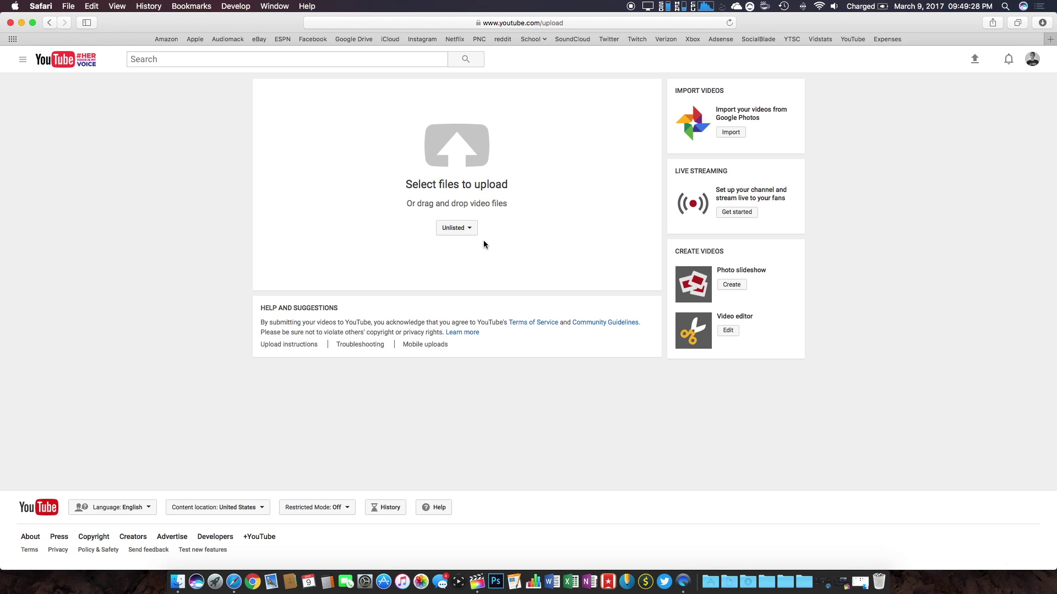
# Step: Set privacy to Scheduled and upload Mavic ATTI.mov from Projects > In Progress > Mavic ATTI Mode
pyautogui.click(467, 229)
pyautogui.click(466, 288)
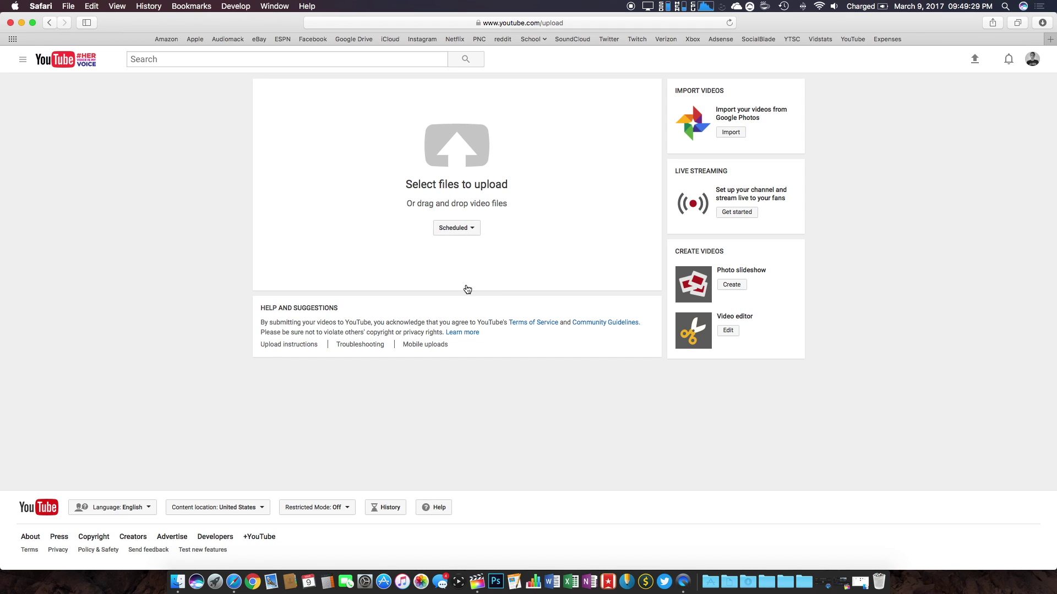
pyautogui.click(473, 175)
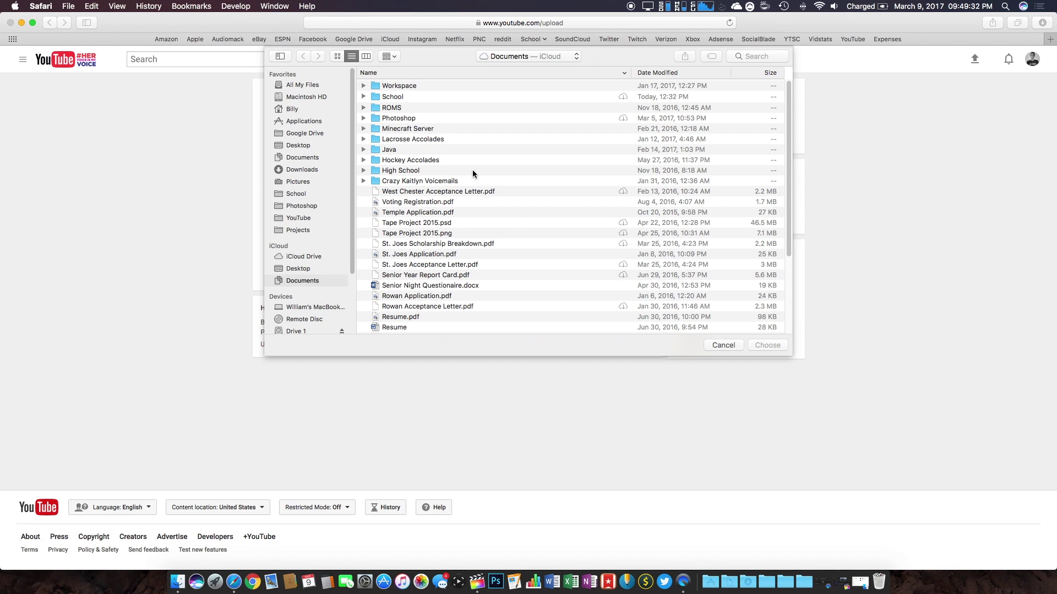
pyautogui.click(310, 229)
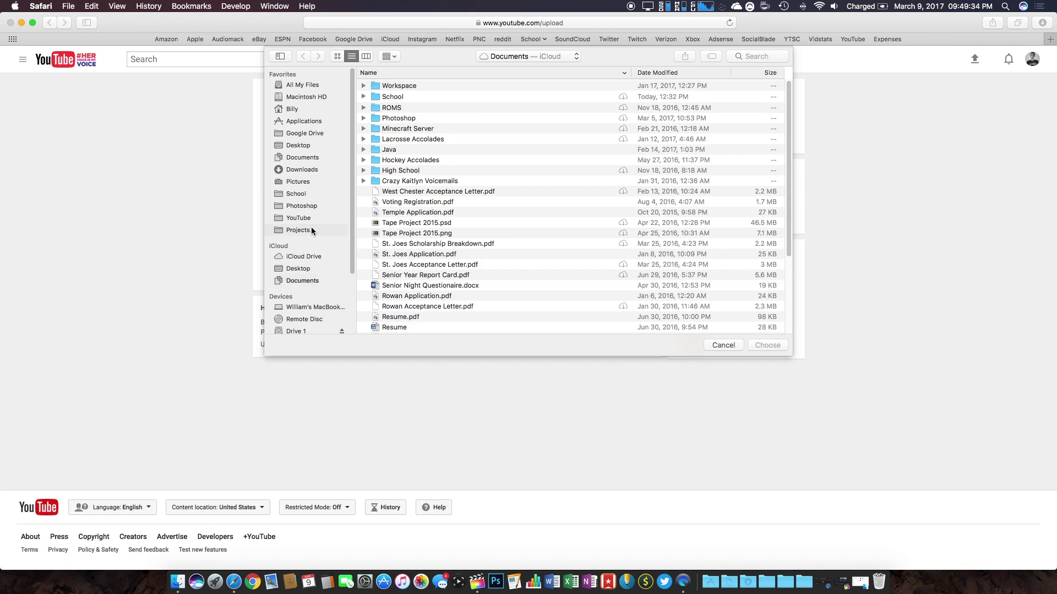
pyautogui.doubleClick(405, 106)
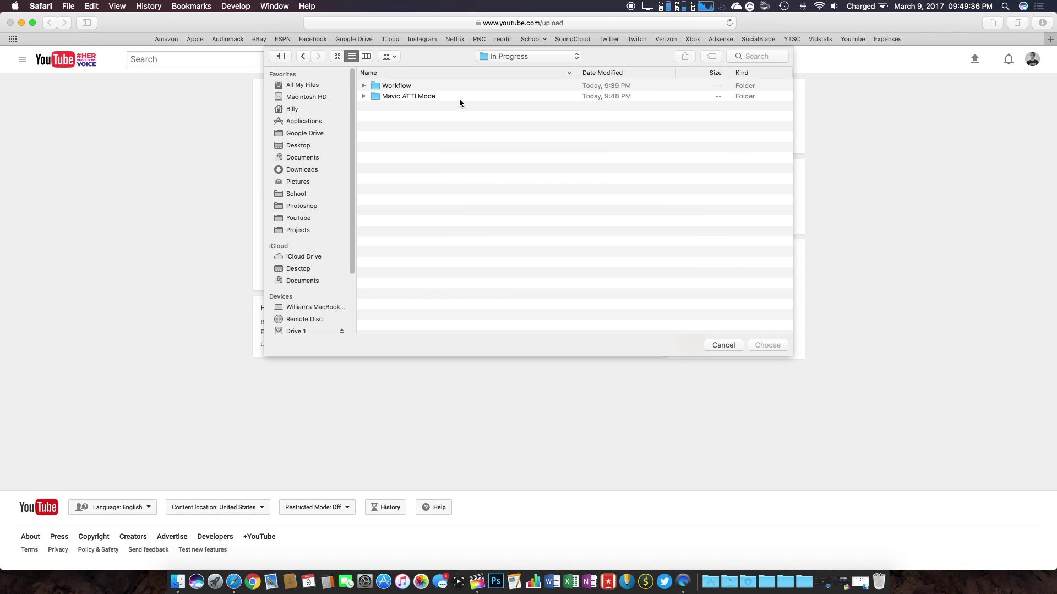
pyautogui.doubleClick(412, 98)
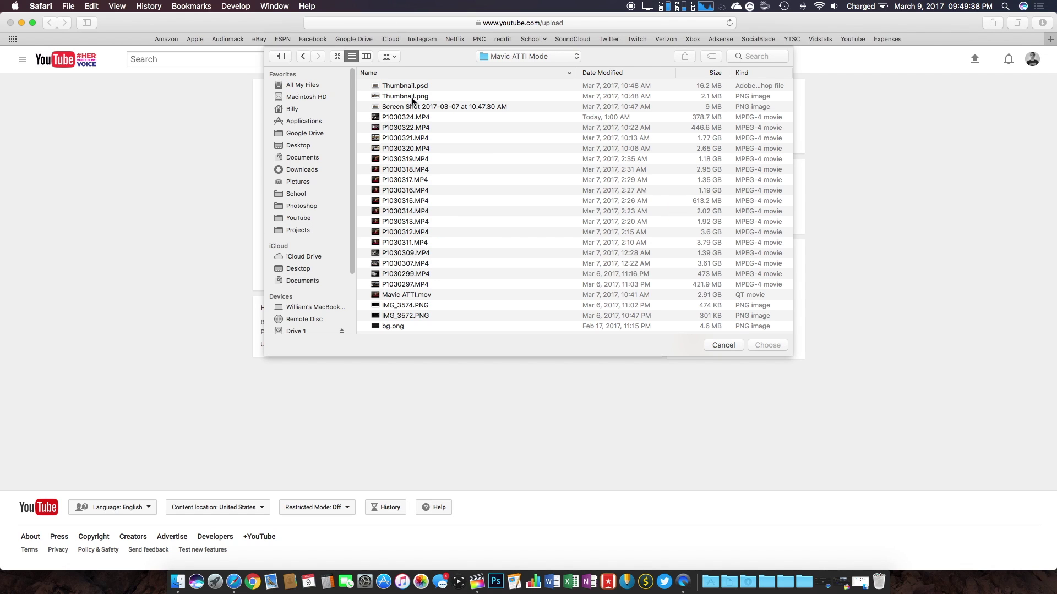
pyautogui.click(431, 295)
pyautogui.click(778, 346)
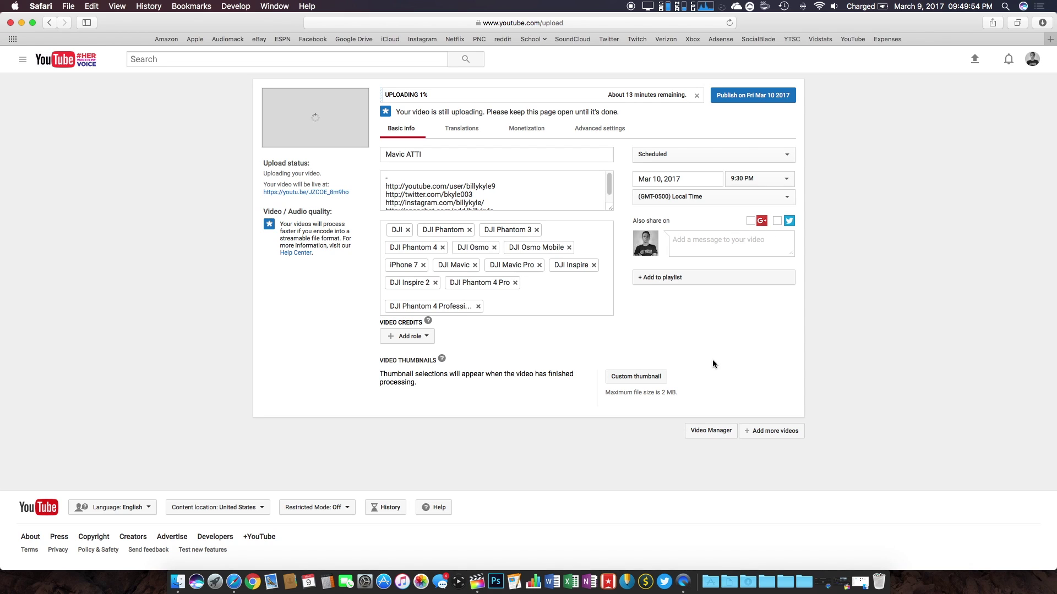
# Step: Use Thumbnail.png as the video's custom thumbnail
pyautogui.click(661, 378)
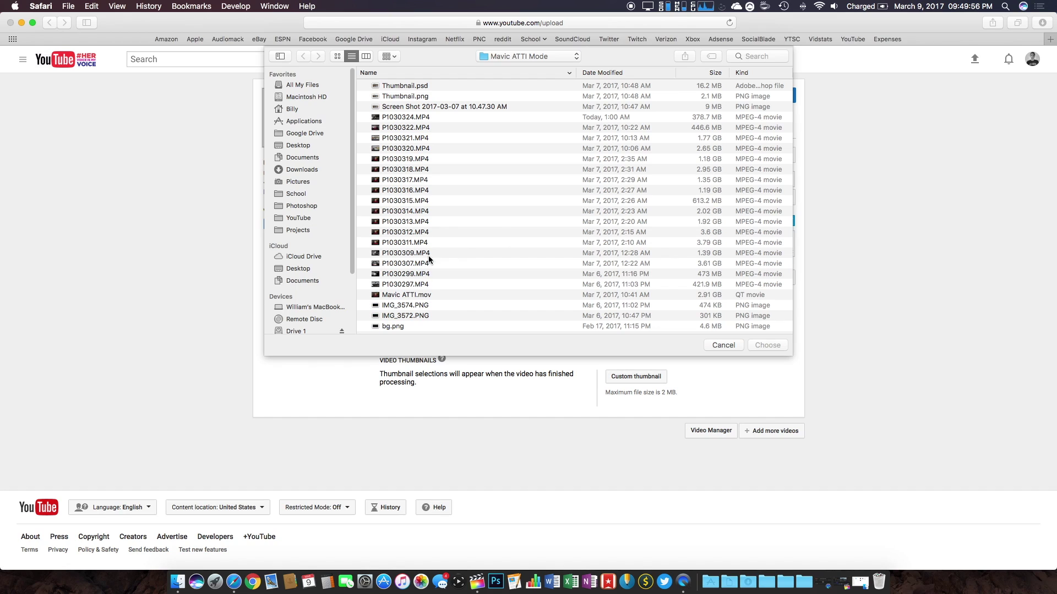
pyautogui.doubleClick(422, 97)
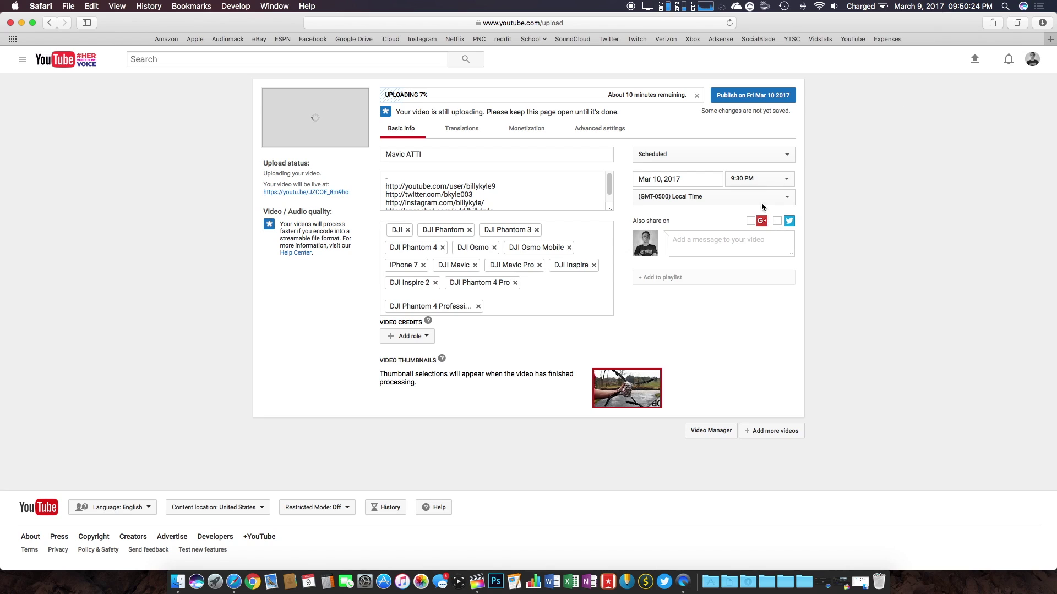
# Step: Change the scheduled publish time to 10:30 PM and the date to March 9, 2017
pyautogui.click(755, 182)
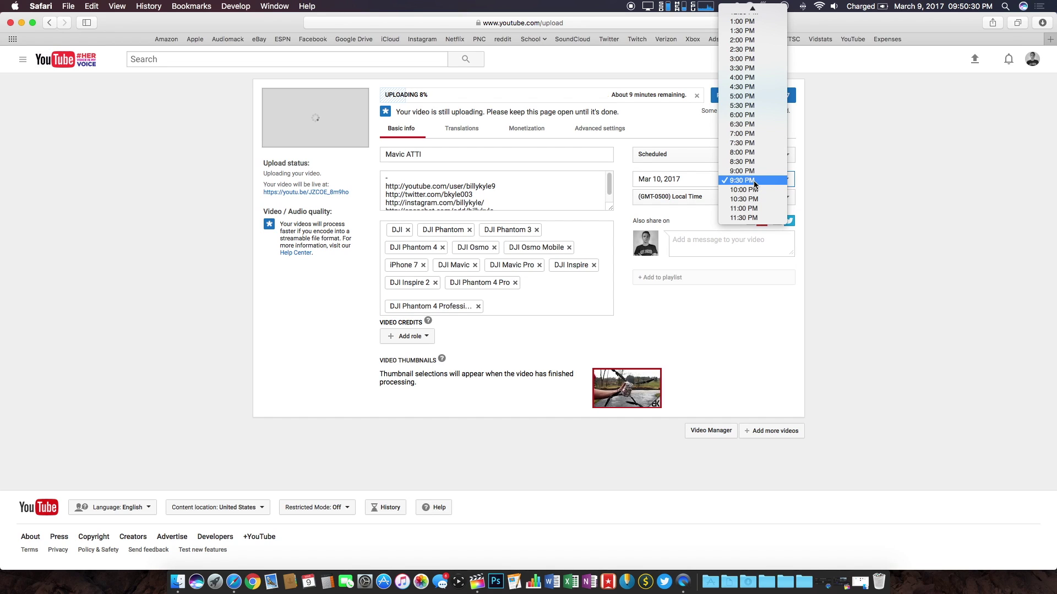
pyautogui.click(752, 199)
pyautogui.click(704, 176)
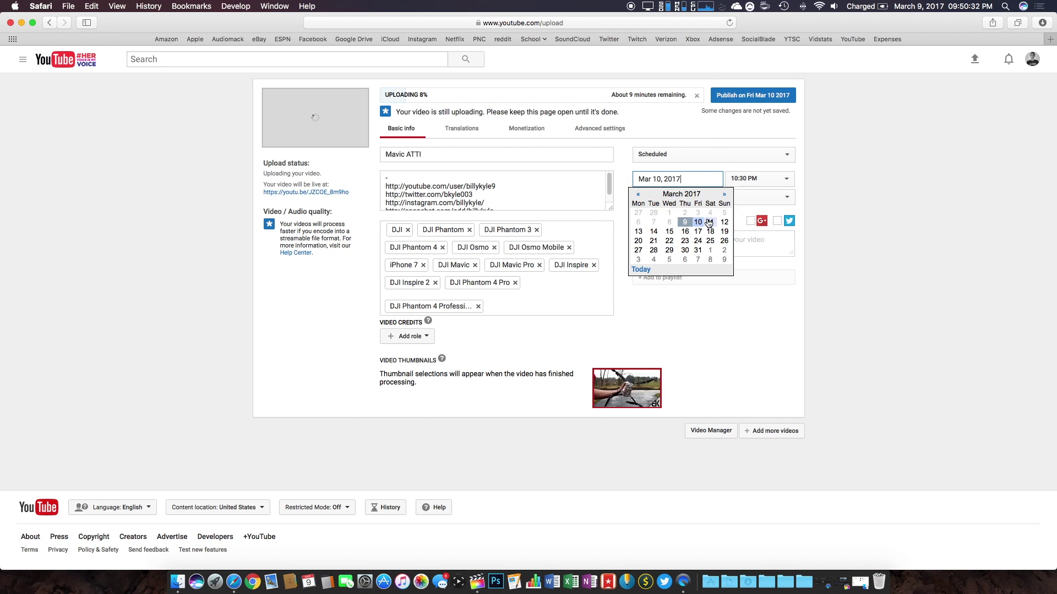
pyautogui.click(697, 223)
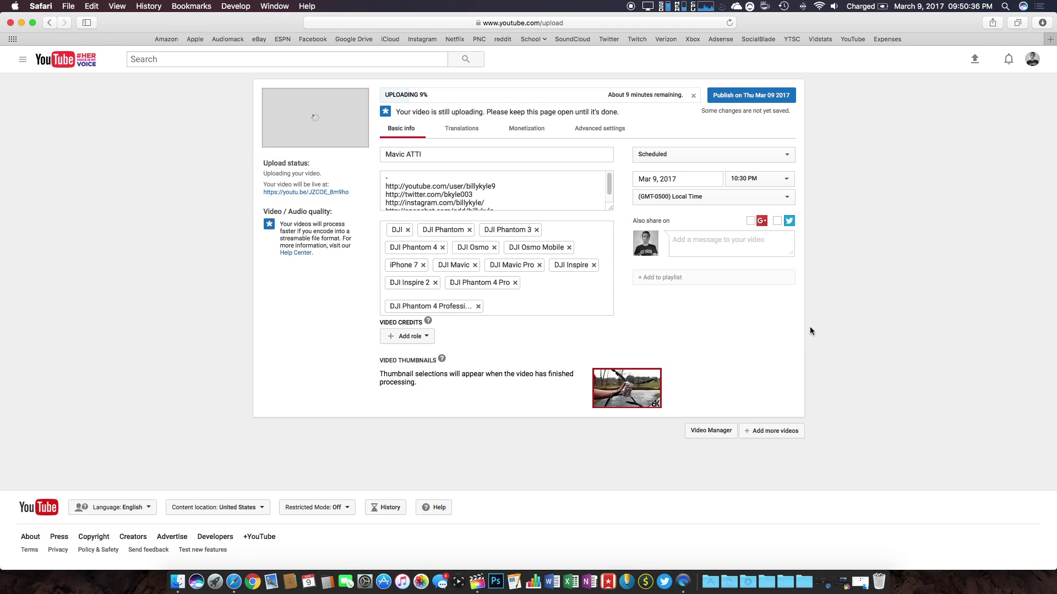
# Step: Replace the title 'Mavic ATTI' with 'How to put your mavic into atti mode using tin foil'
pyautogui.tripleClick(447, 153)
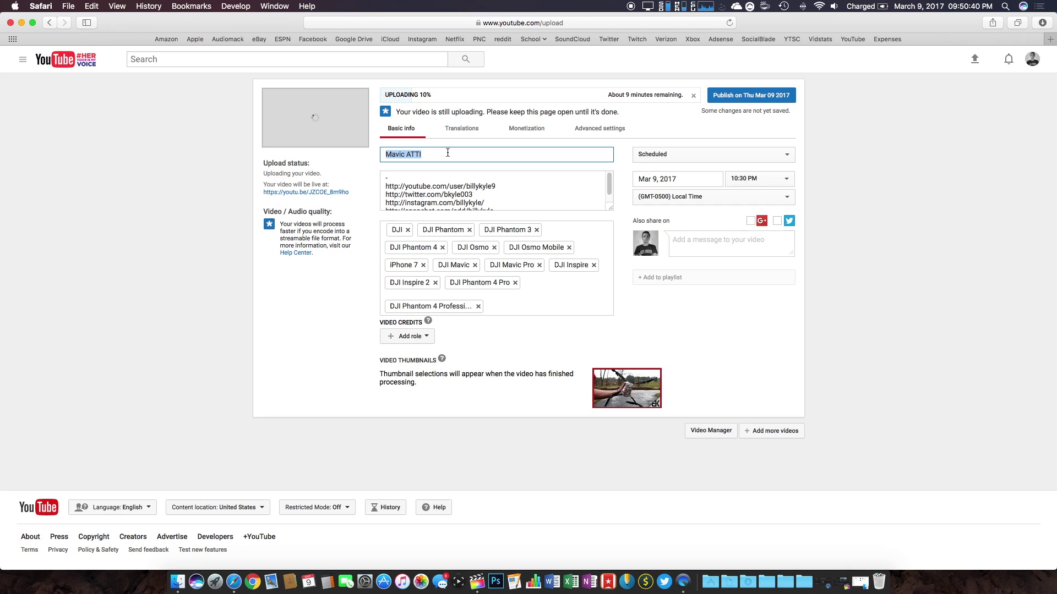
pyautogui.write('How to ')
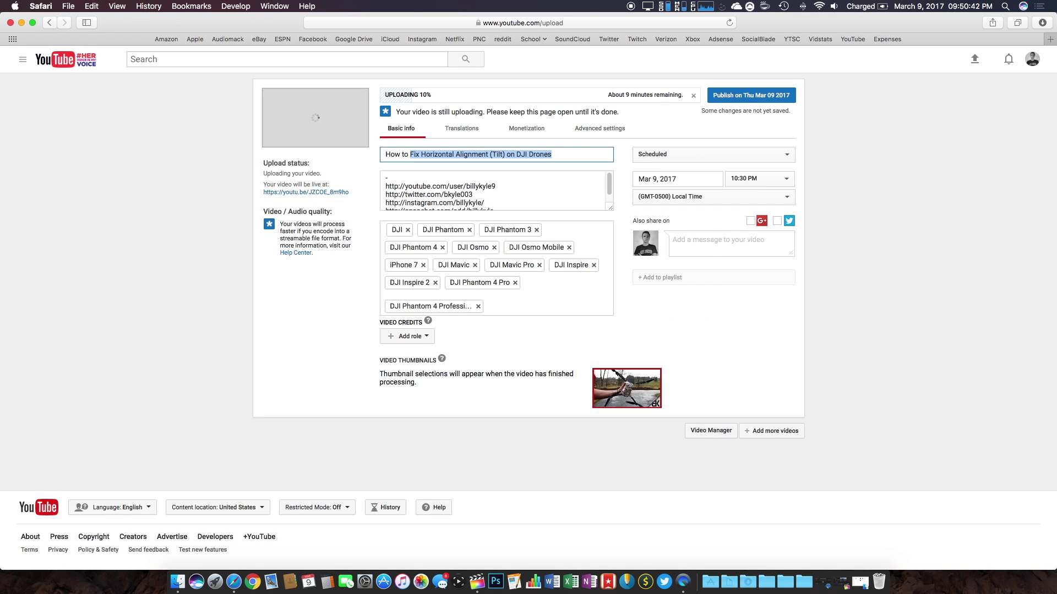
pyautogui.write('put your mavic')
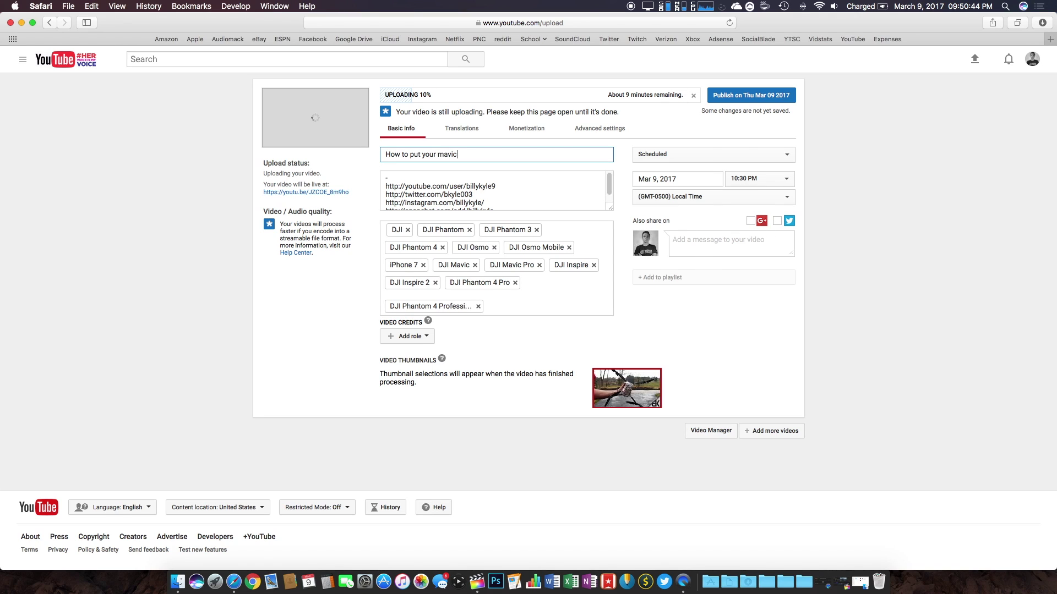
pyautogui.write(' into atti mode using tin foil')
pyautogui.scroll(-1, 446, 199)
pyautogui.scroll(-1, 446, 200)
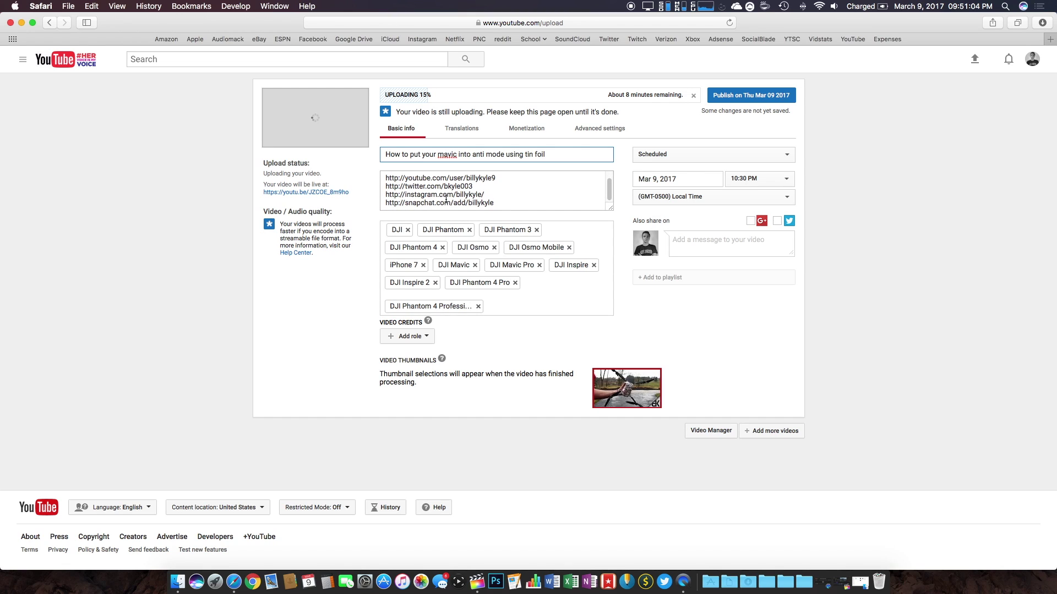